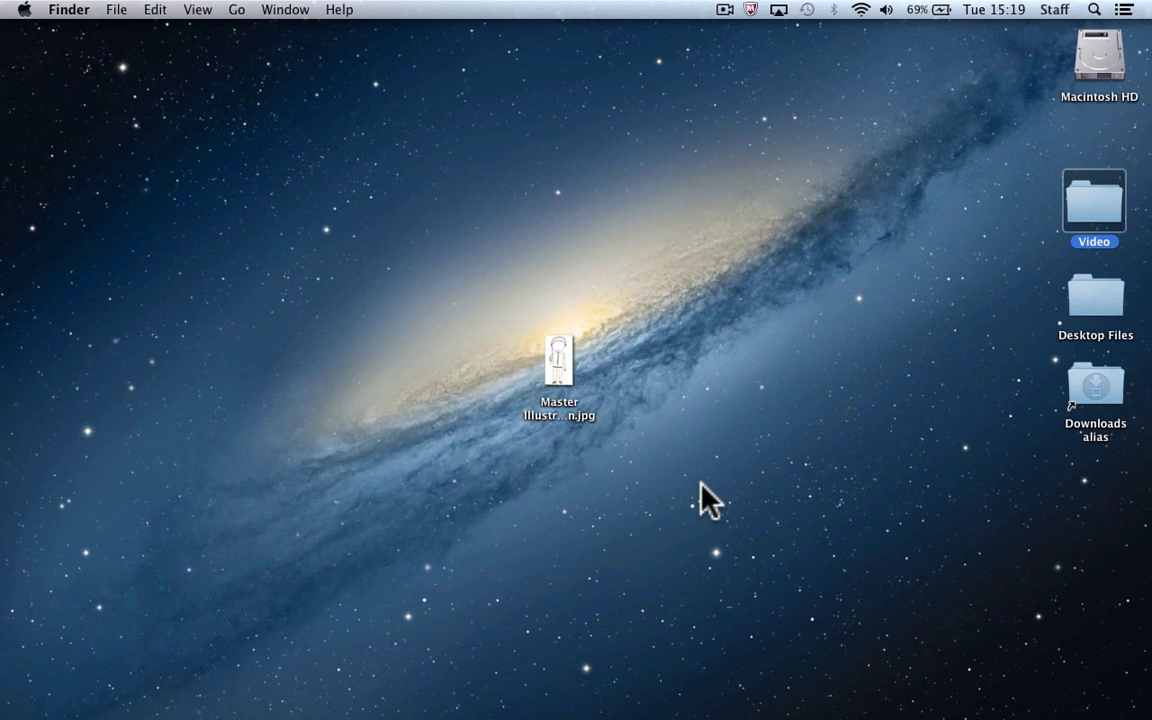
Step: Open Master Illustration.jpg from the desktop in Photoshop CS6 by dropping it on the Dock icon
{"action": "left_click_drag", "start_coordinate": [560, 365], "coordinate": [282, 705]}
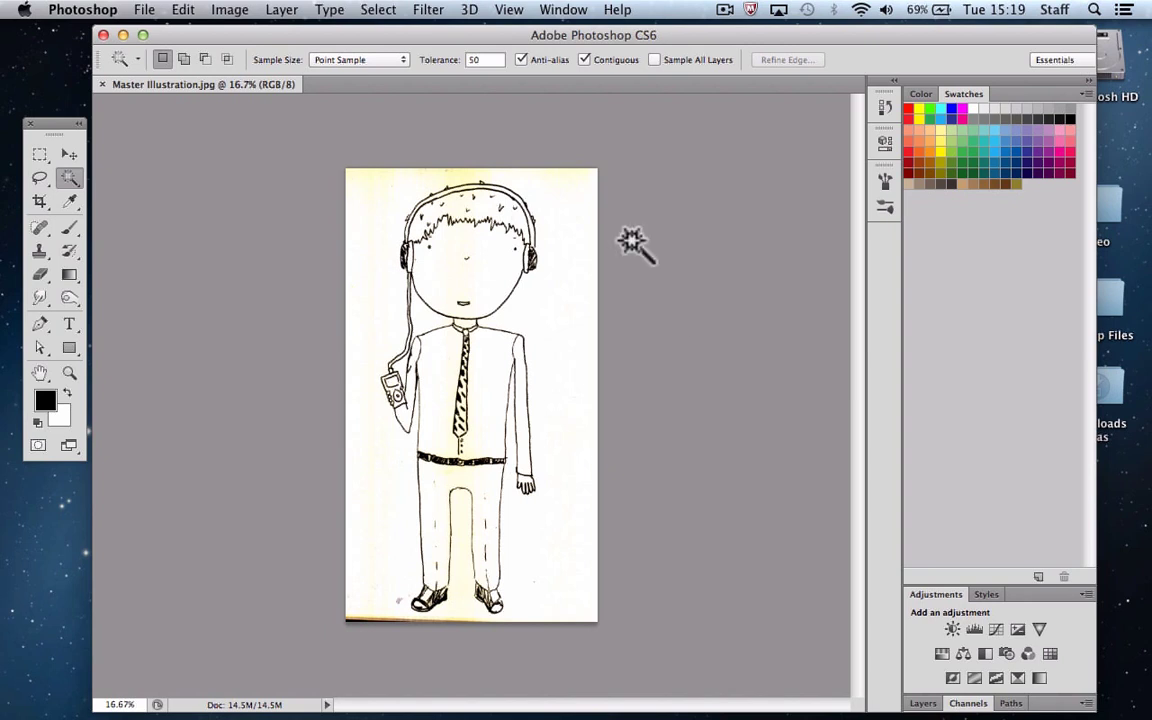
Step: Convert the drawing to Grayscale mode, discarding the colour information
{"action": "left_click", "coordinate": [230, 12]}
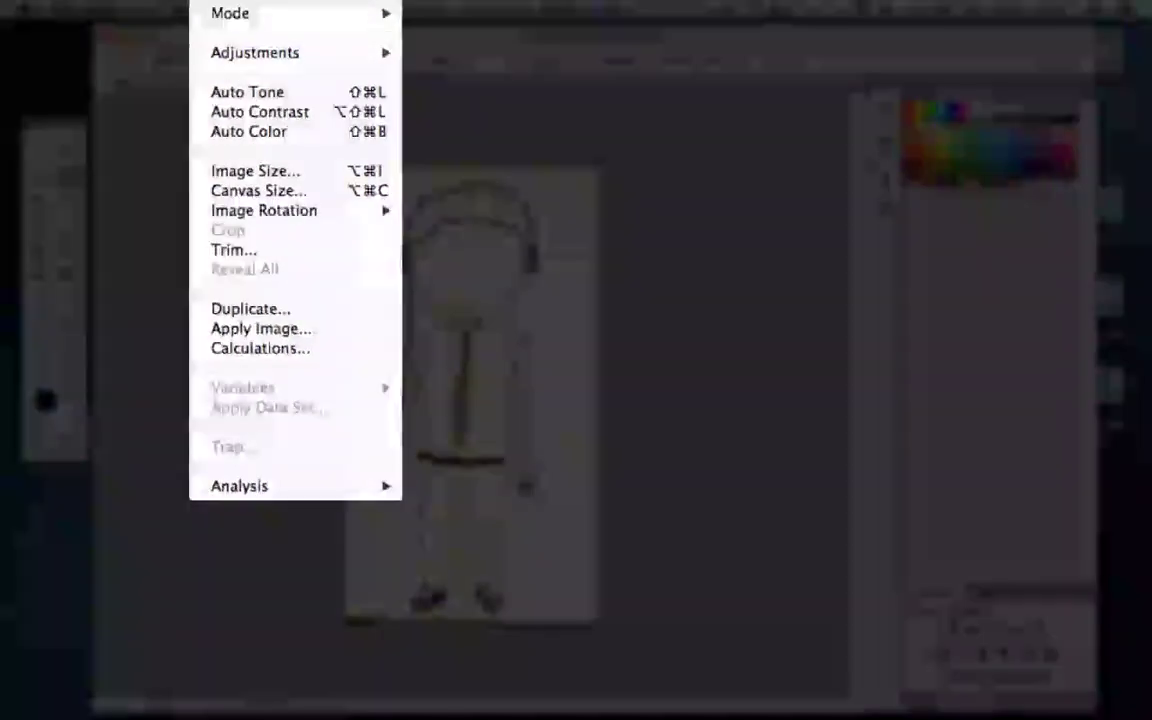
{"action": "mouse_move", "coordinate": [232, 31]}
{"action": "left_click", "coordinate": [429, 42]}
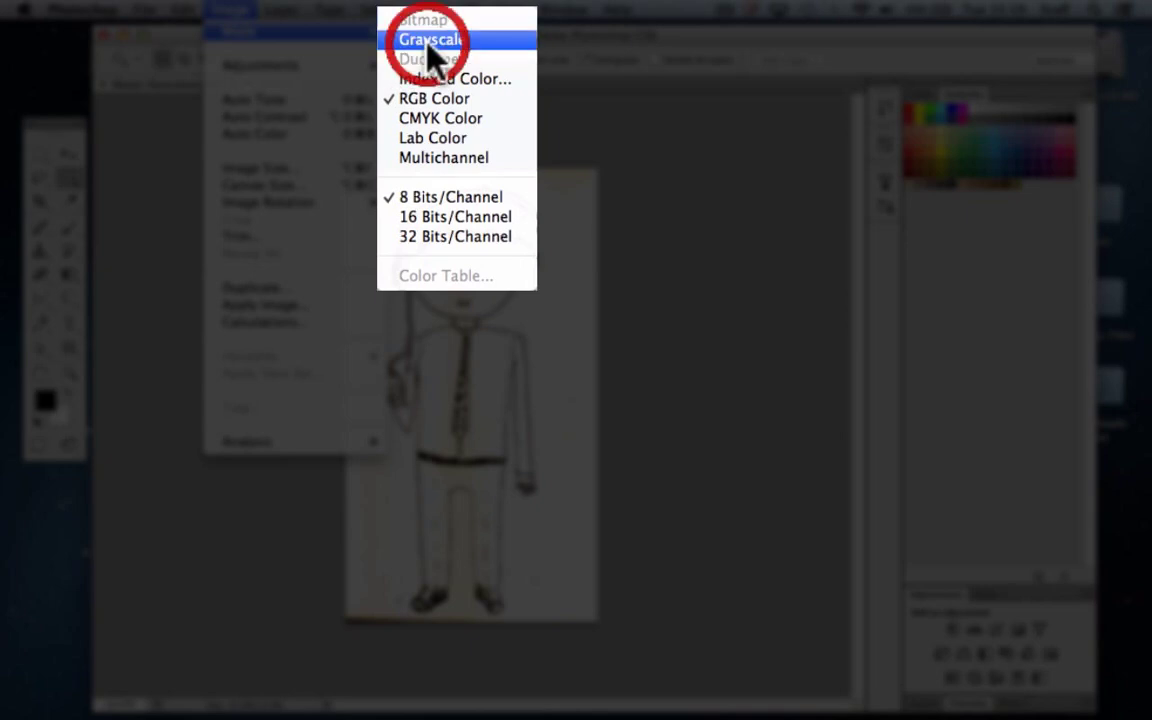
{"action": "left_click", "coordinate": [730, 326]}
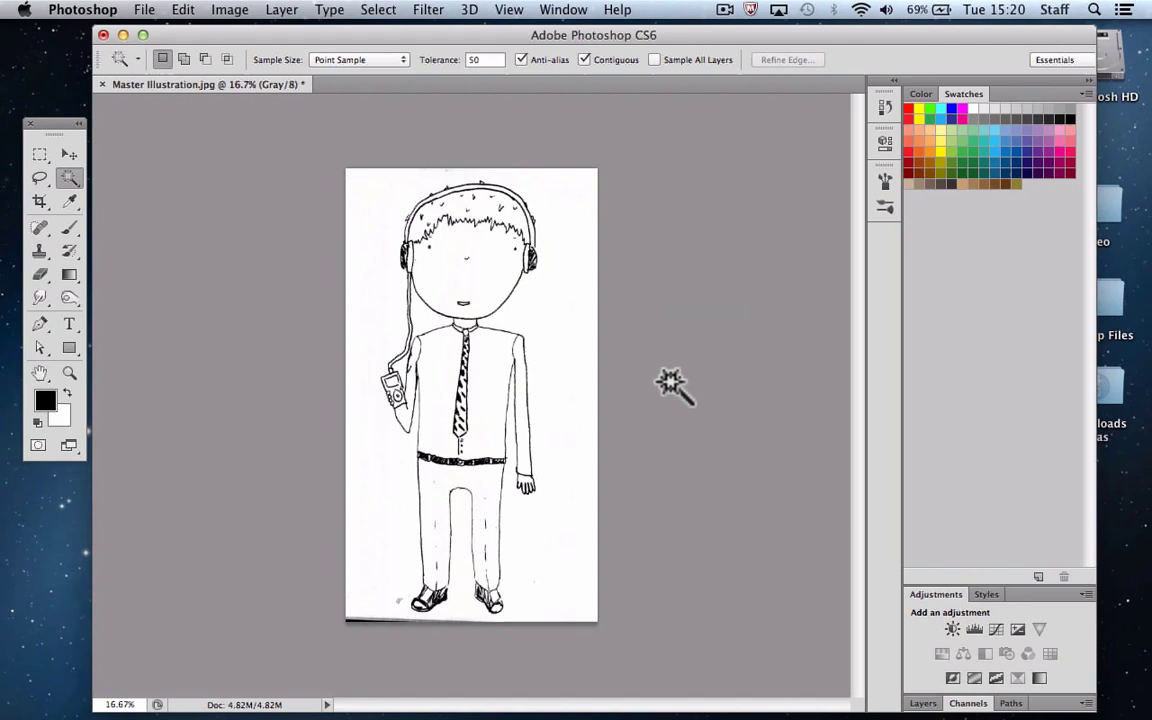
Step: In Image Size, set the height to 29 cm and resolution to 150 pixels/inch
{"action": "left_click", "coordinate": [228, 11]}
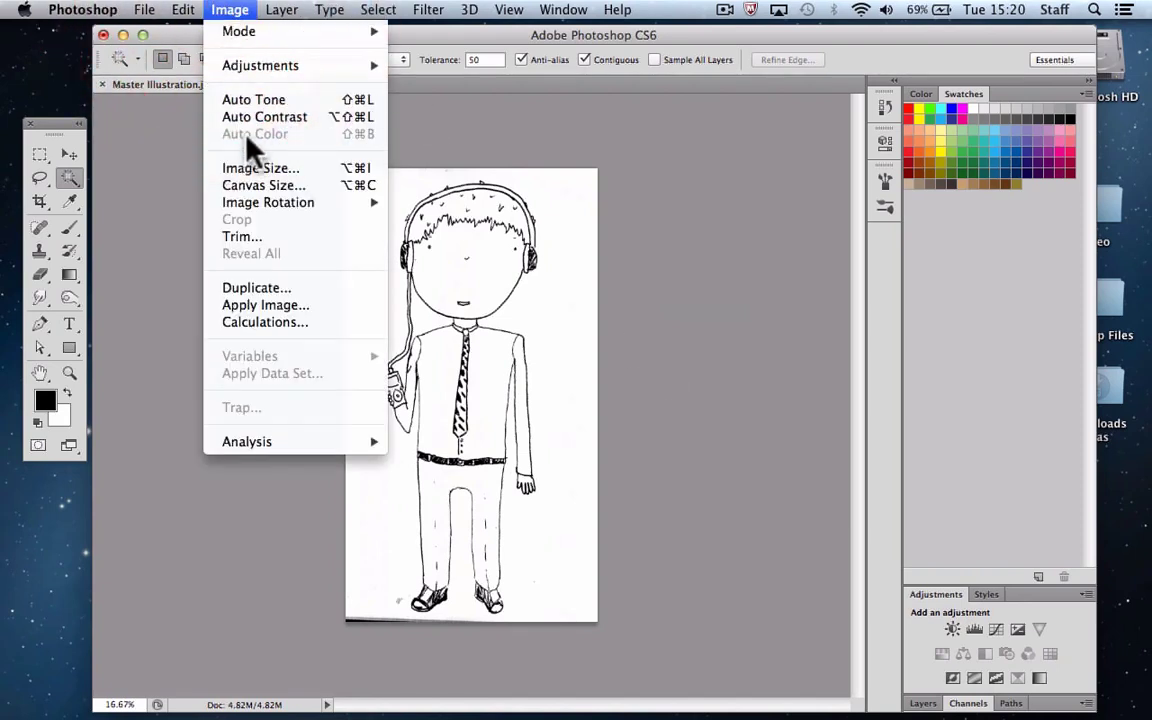
{"action": "left_click", "coordinate": [250, 168]}
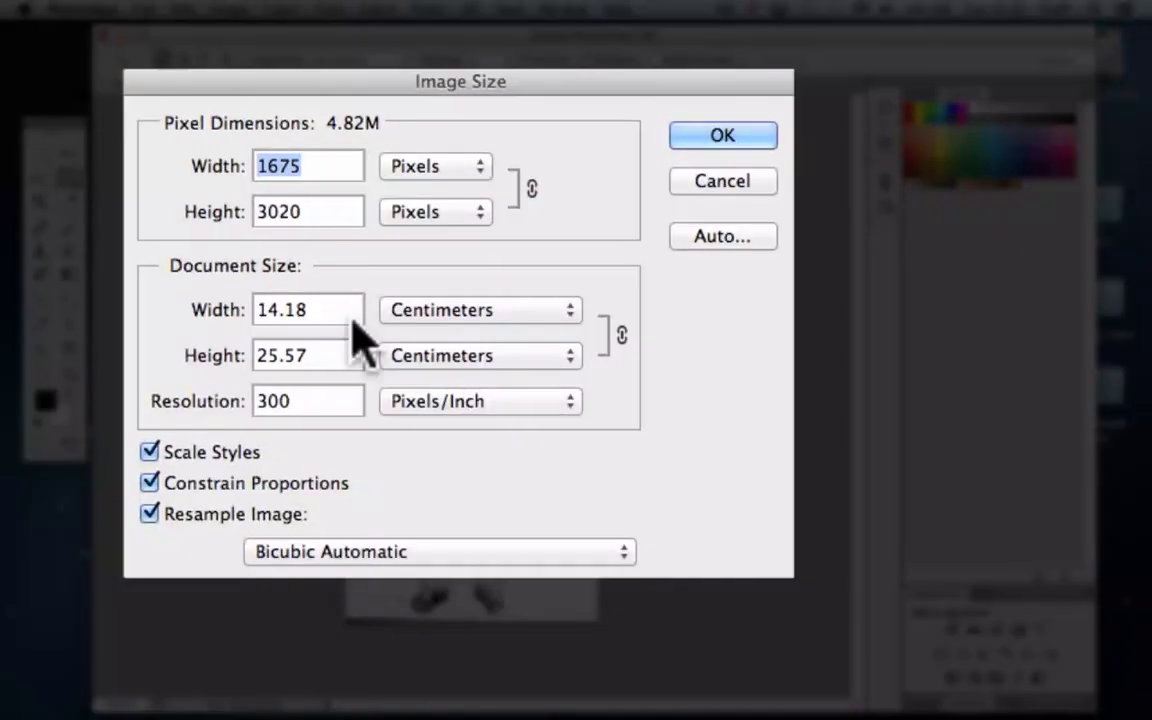
{"action": "left_click", "coordinate": [297, 313]}
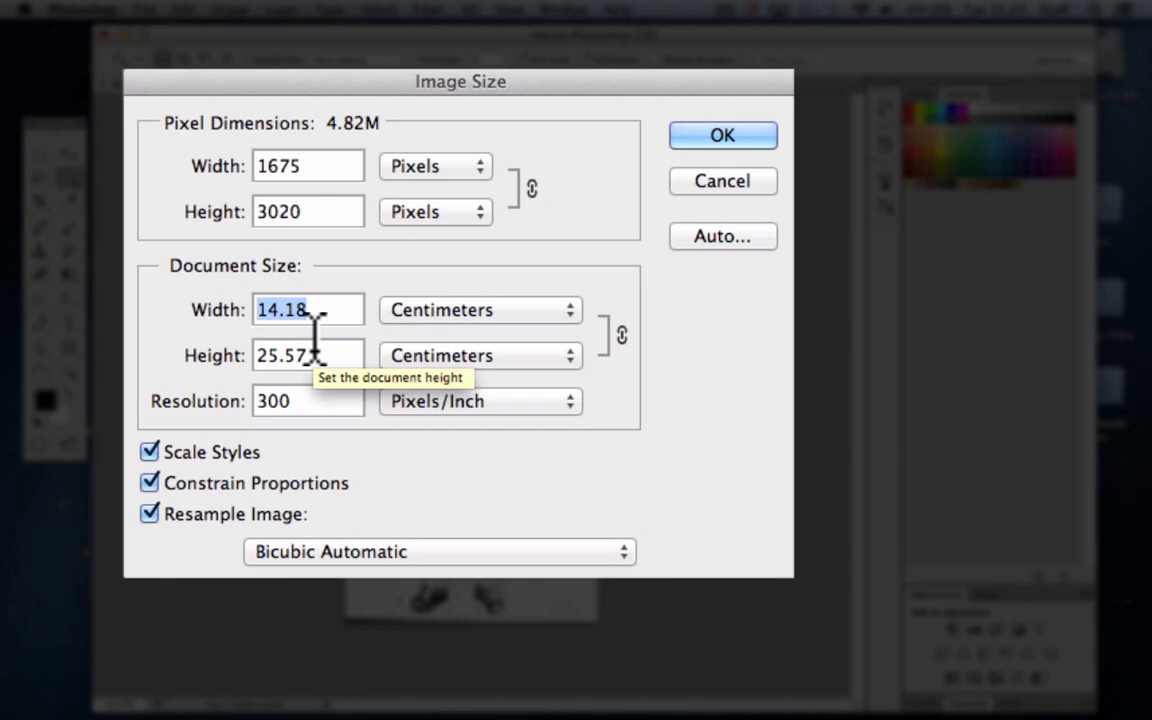
{"action": "left_click", "coordinate": [250, 356]}
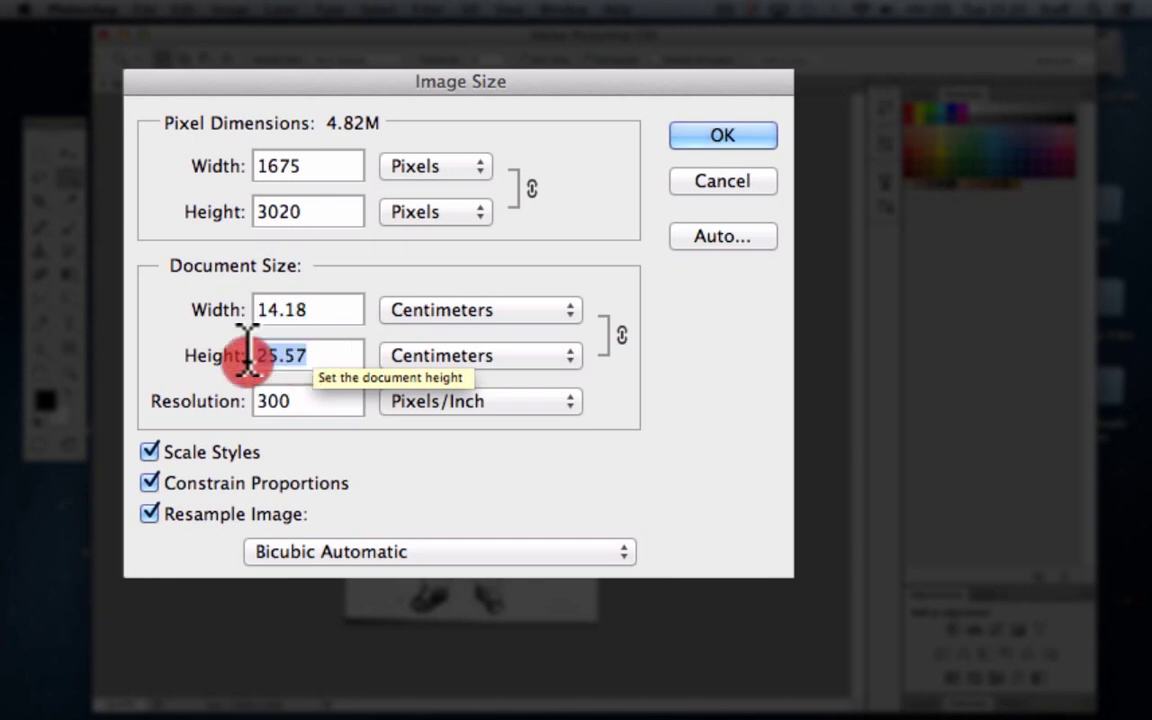
{"action": "type", "text": "29"}
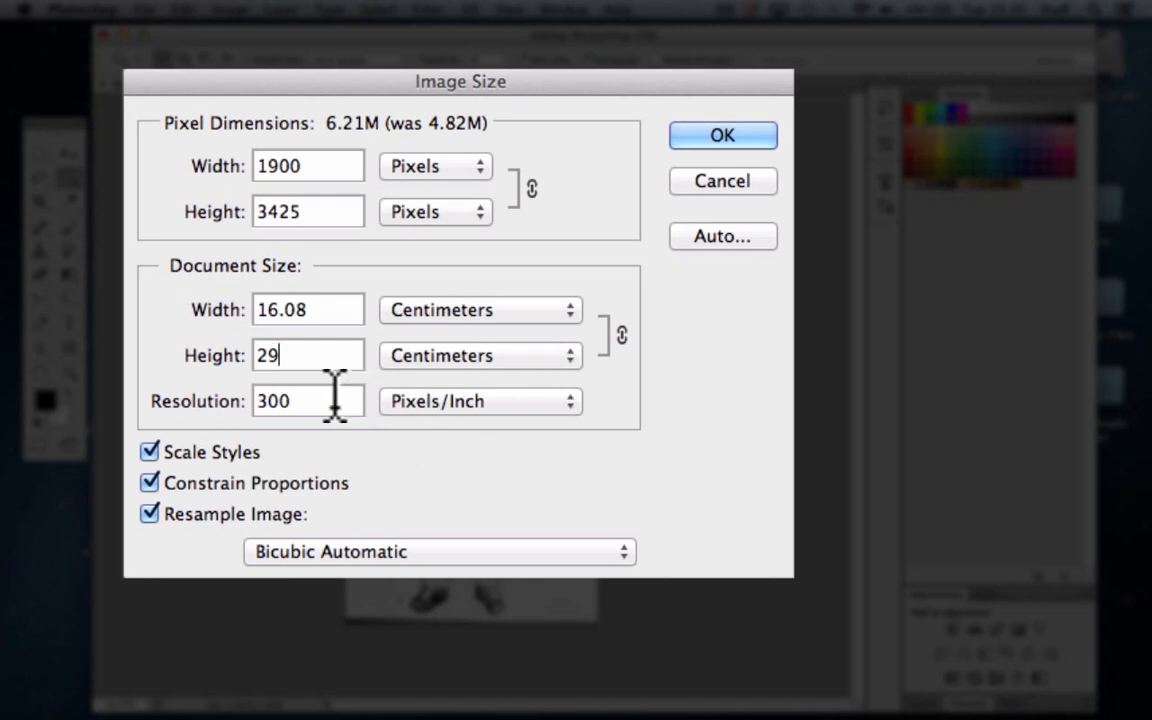
{"action": "left_click", "coordinate": [236, 402]}
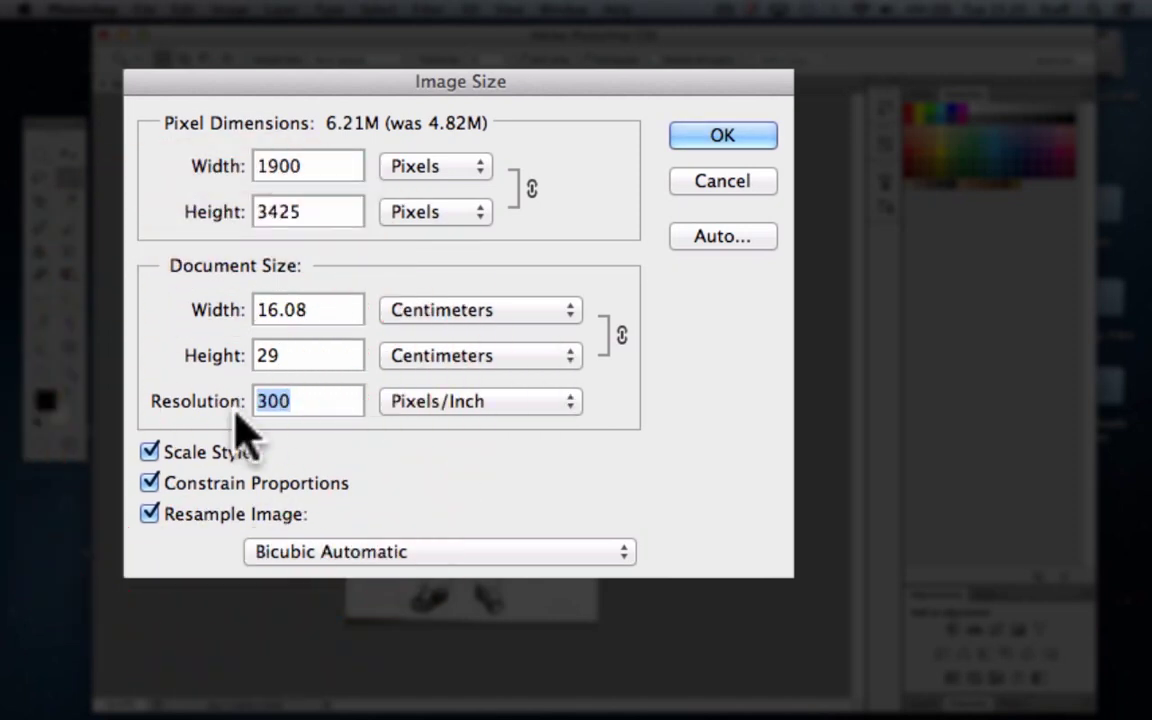
{"action": "type", "text": "150"}
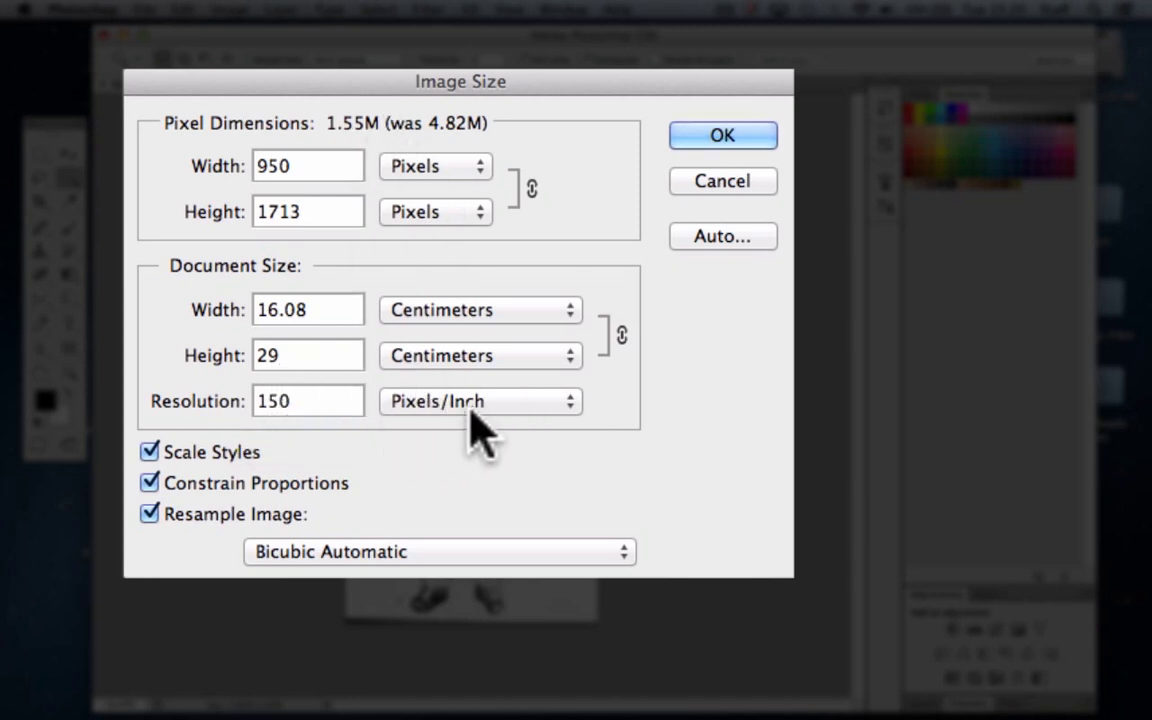
Step: Apply the 29 cm, 150 ppi image size and zoom in on the drawing
{"action": "left_click", "coordinate": [705, 140]}
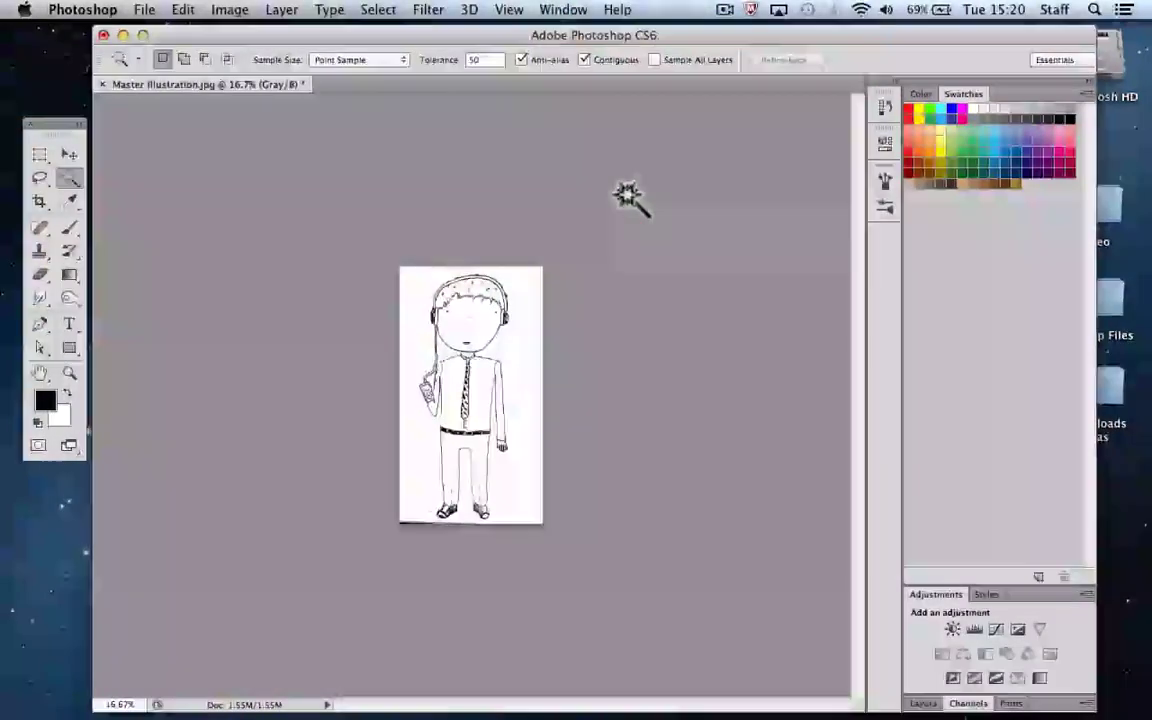
{"action": "key", "text": "super+plus"}
{"action": "key", "text": "super+plus"}
{"action": "key", "text": "super+plus"}
{"action": "key", "text": "super+plus"}
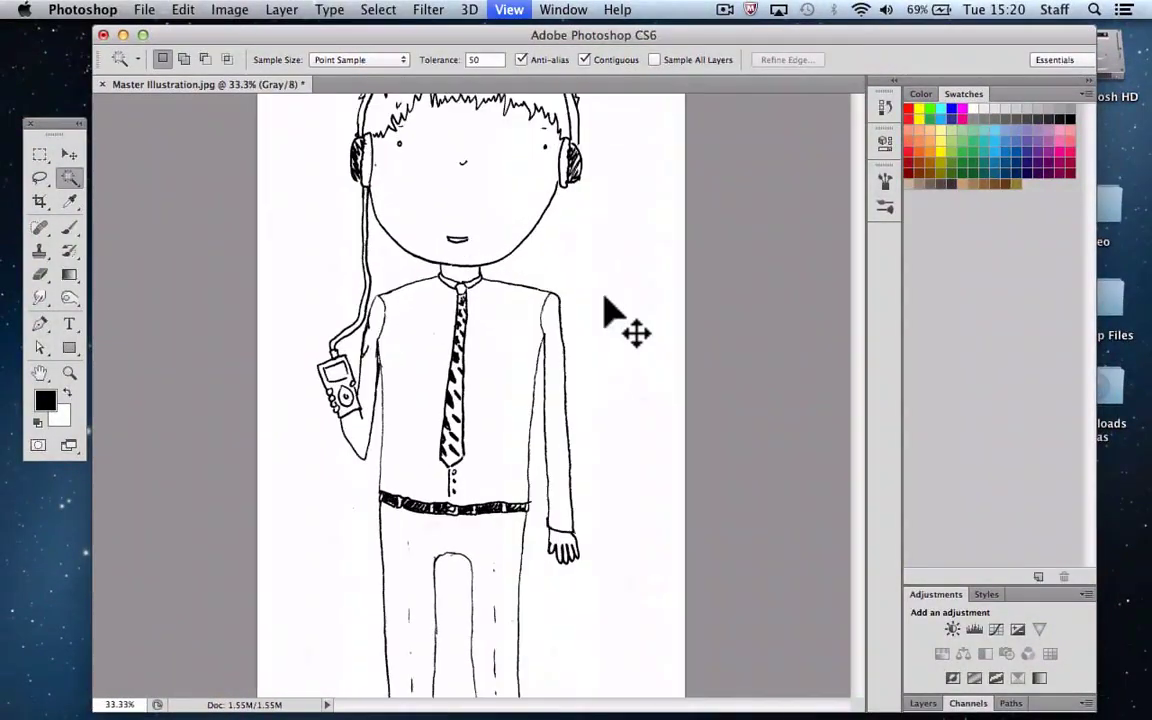
{"action": "scroll", "coordinate": [606, 299], "scroll_direction": "up", "scroll_amount": 10}
{"action": "scroll", "coordinate": [606, 299], "scroll_direction": "down", "scroll_amount": 5}
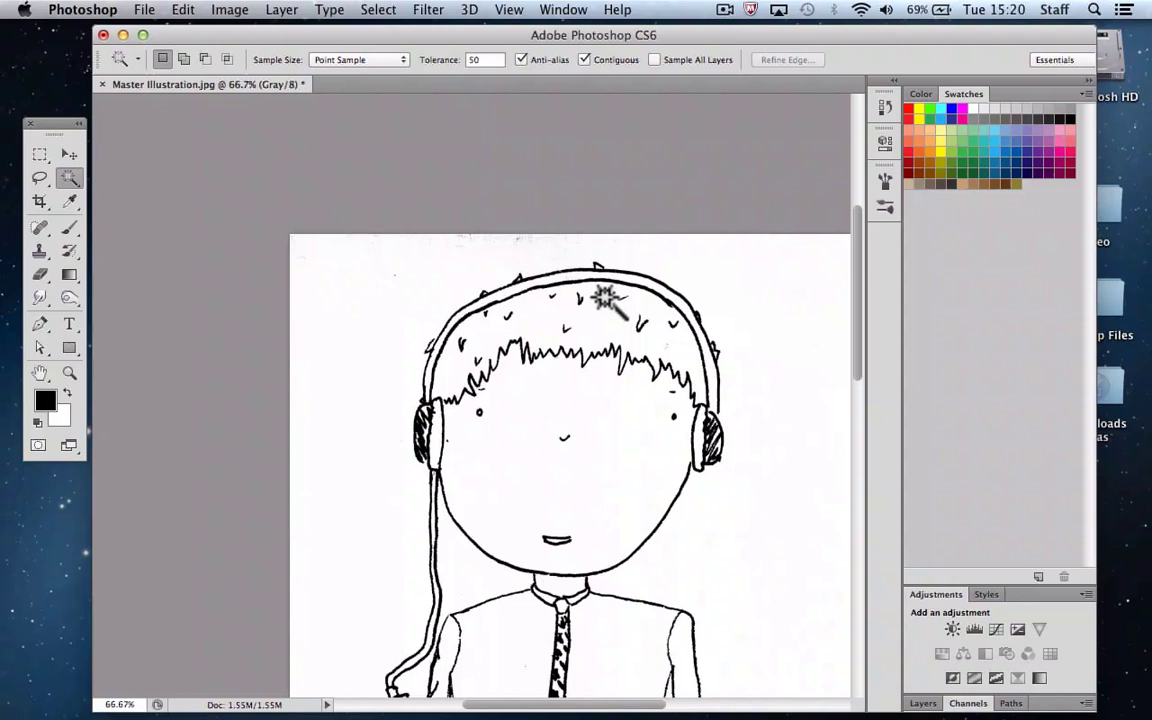
{"action": "scroll", "coordinate": [606, 299], "scroll_direction": "right", "scroll_amount": 3}
{"action": "scroll", "coordinate": [606, 299], "scroll_direction": "down", "scroll_amount": 3}
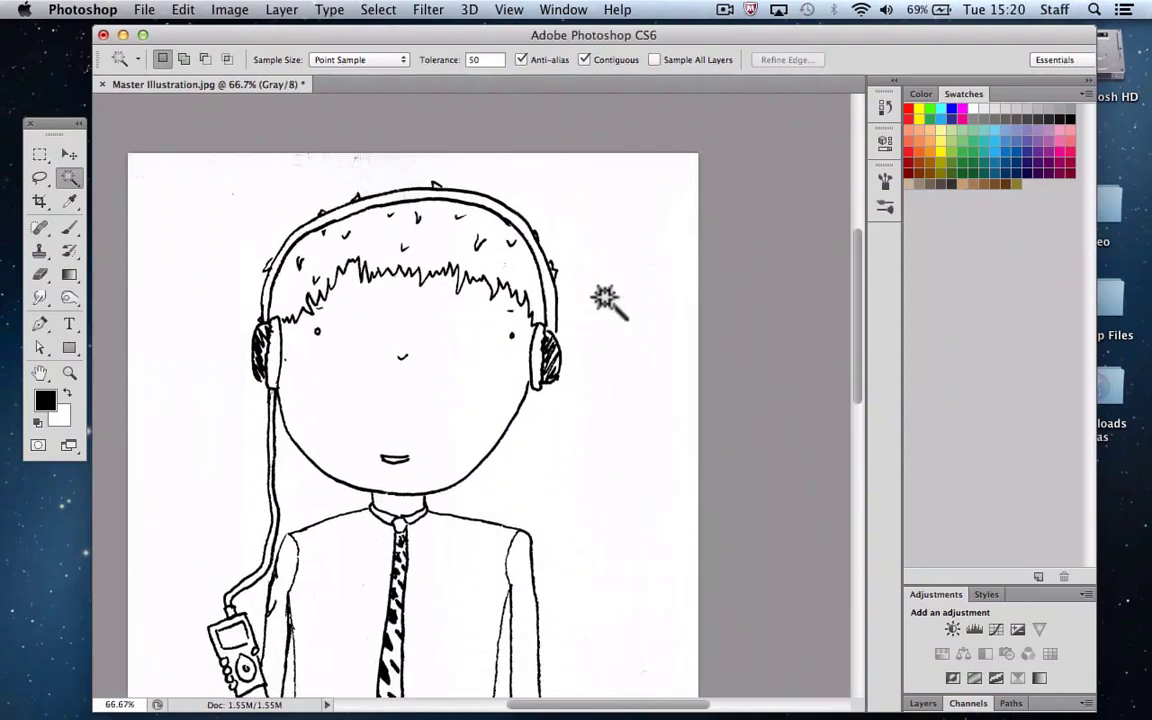
Step: Apply Brightness/Contrast with brightness -17 and contrast -15
{"action": "left_click", "coordinate": [228, 14]}
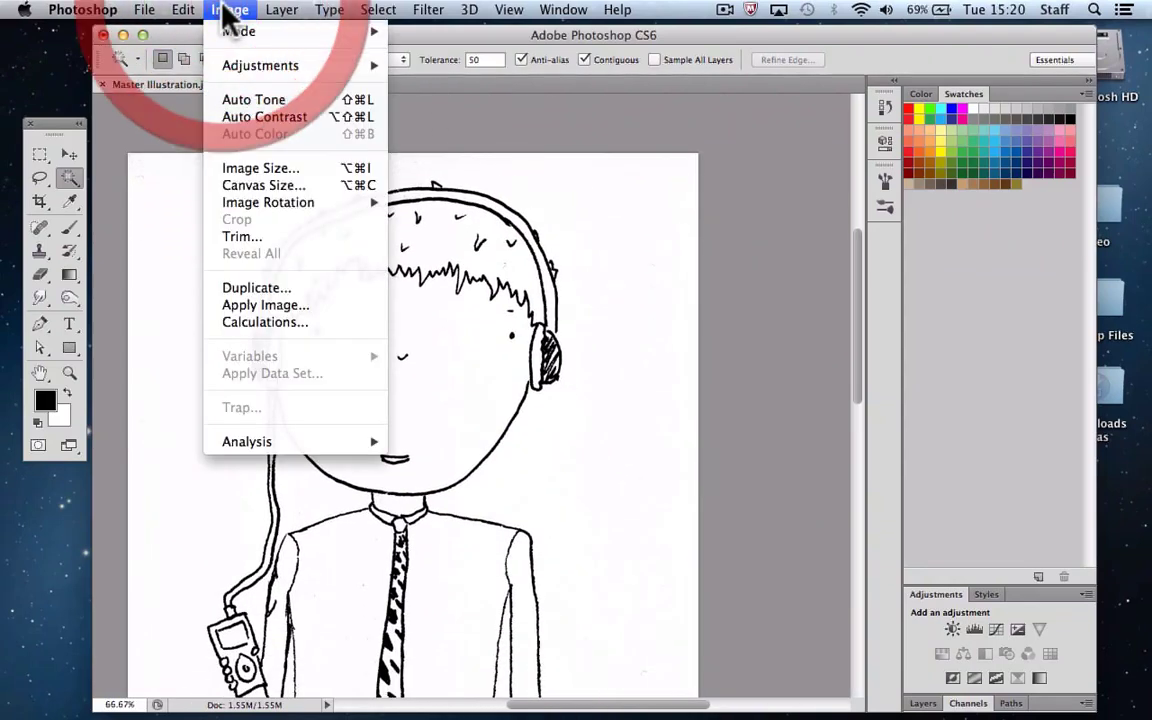
{"action": "mouse_move", "coordinate": [240, 66]}
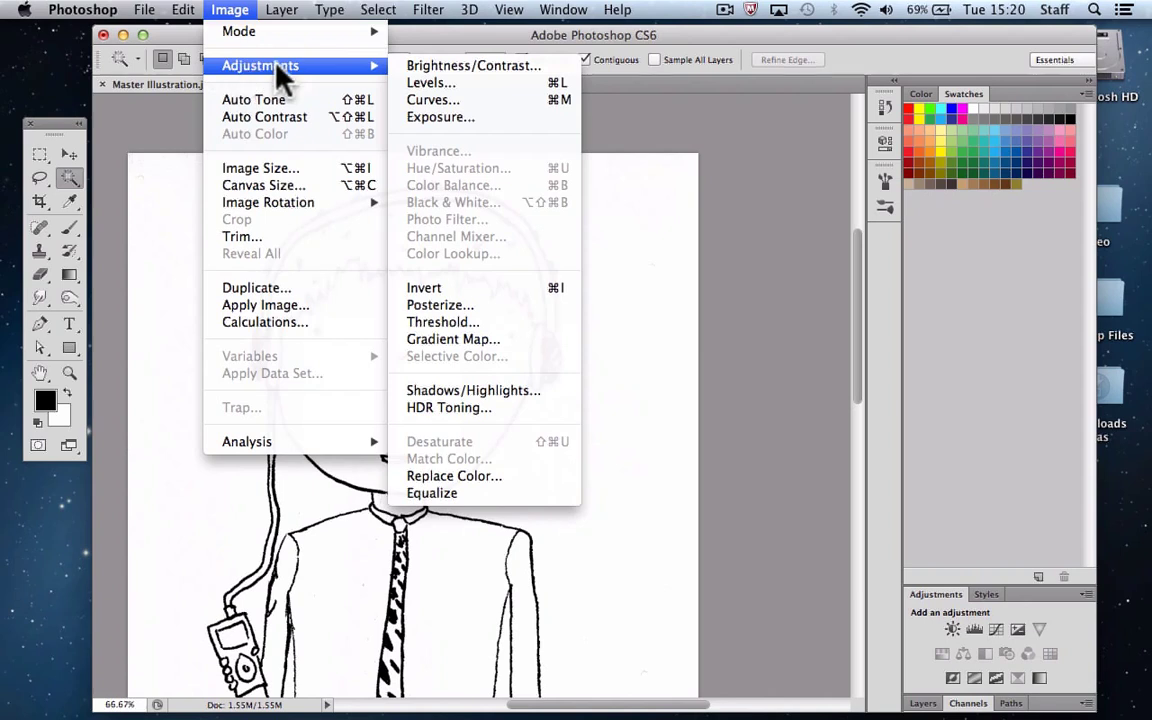
{"action": "left_click", "coordinate": [460, 66]}
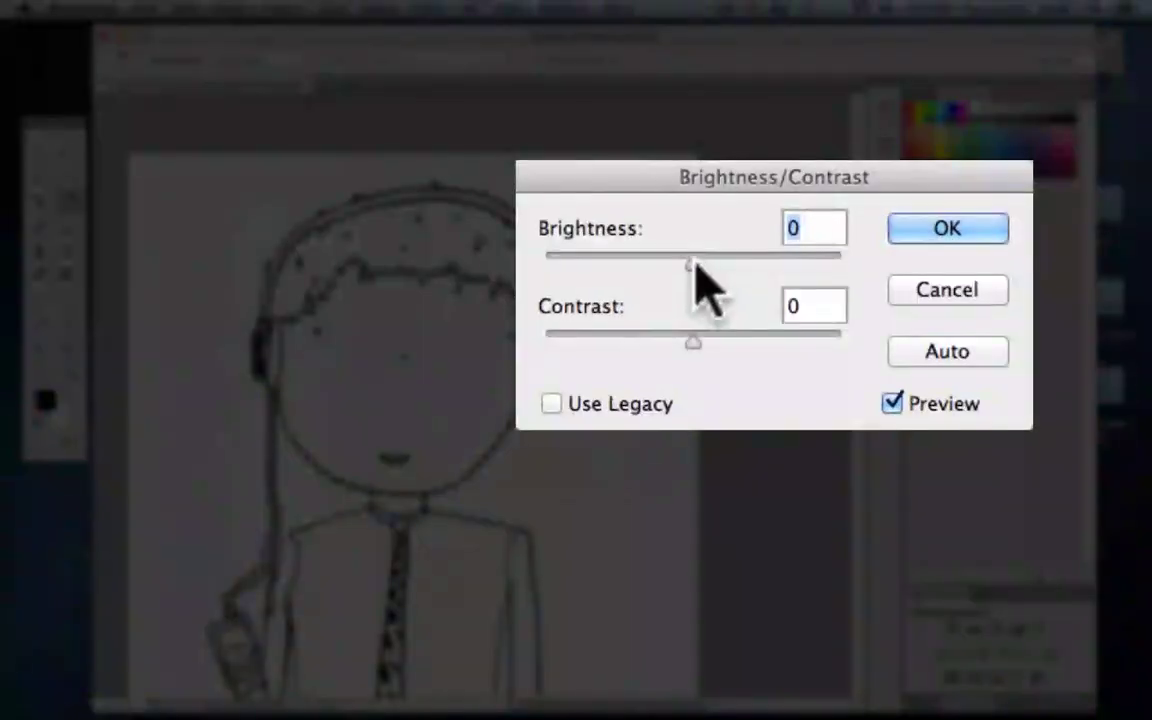
{"action": "left_click_drag", "start_coordinate": [726, 276], "coordinate": [559, 262]}
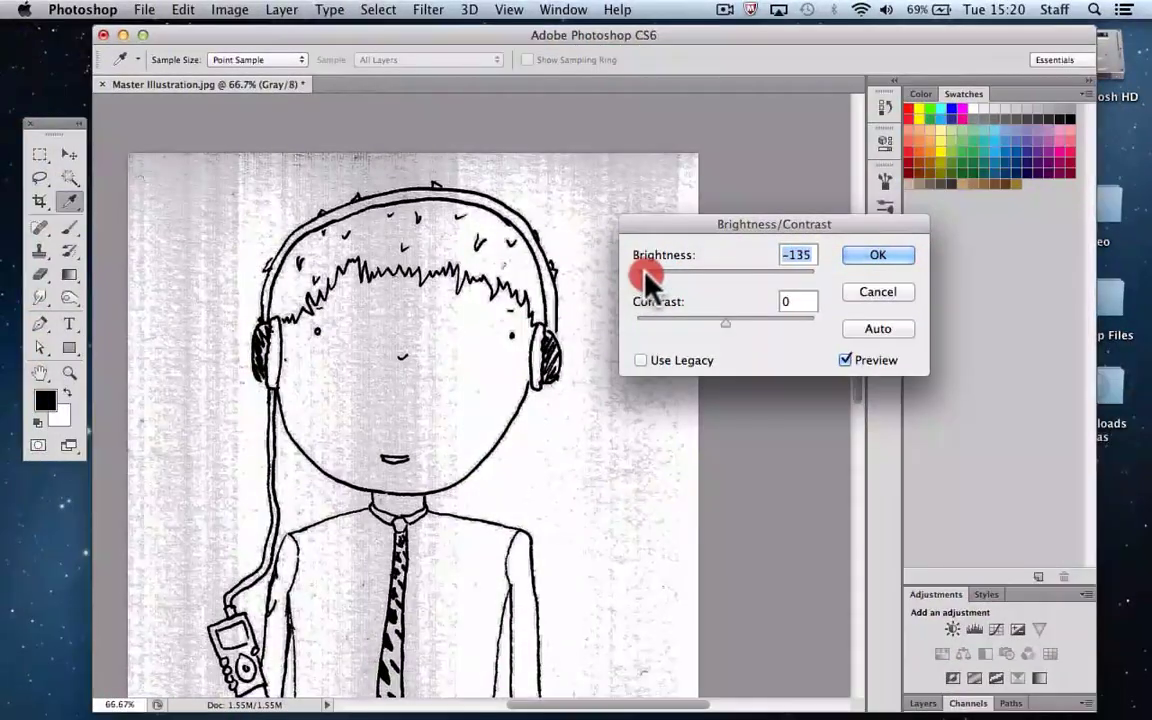
{"action": "left_click_drag", "start_coordinate": [646, 274], "coordinate": [637, 272]}
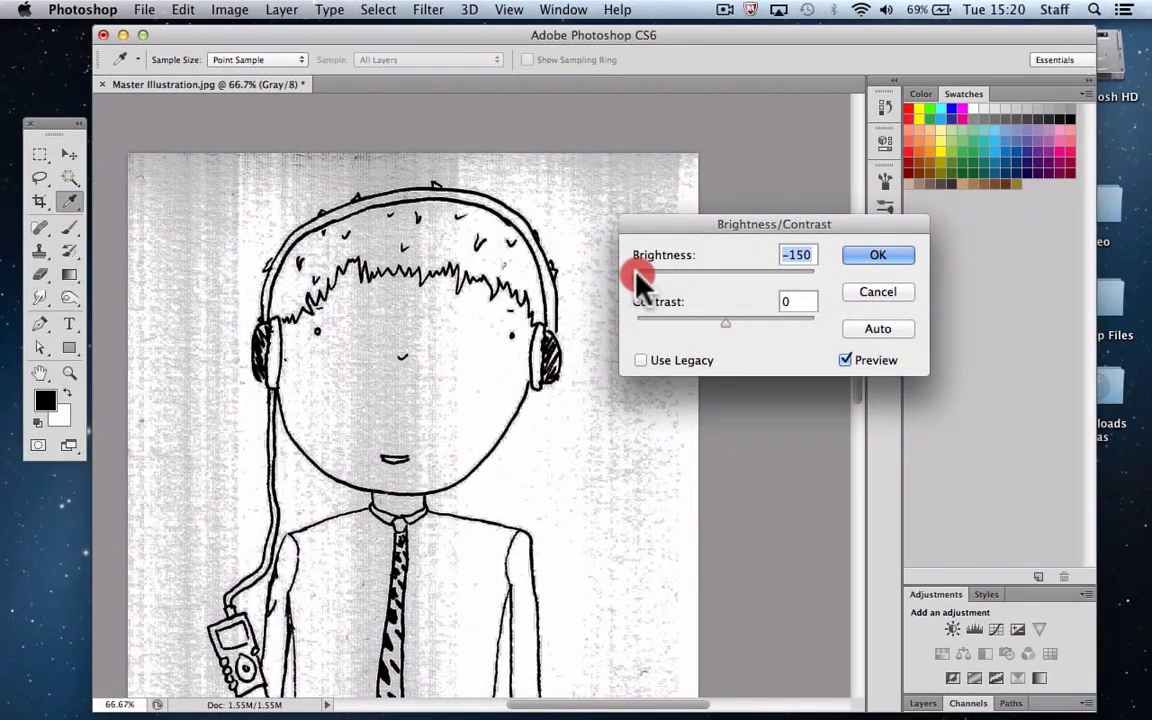
{"action": "left_click_drag", "start_coordinate": [636, 271], "coordinate": [716, 270]}
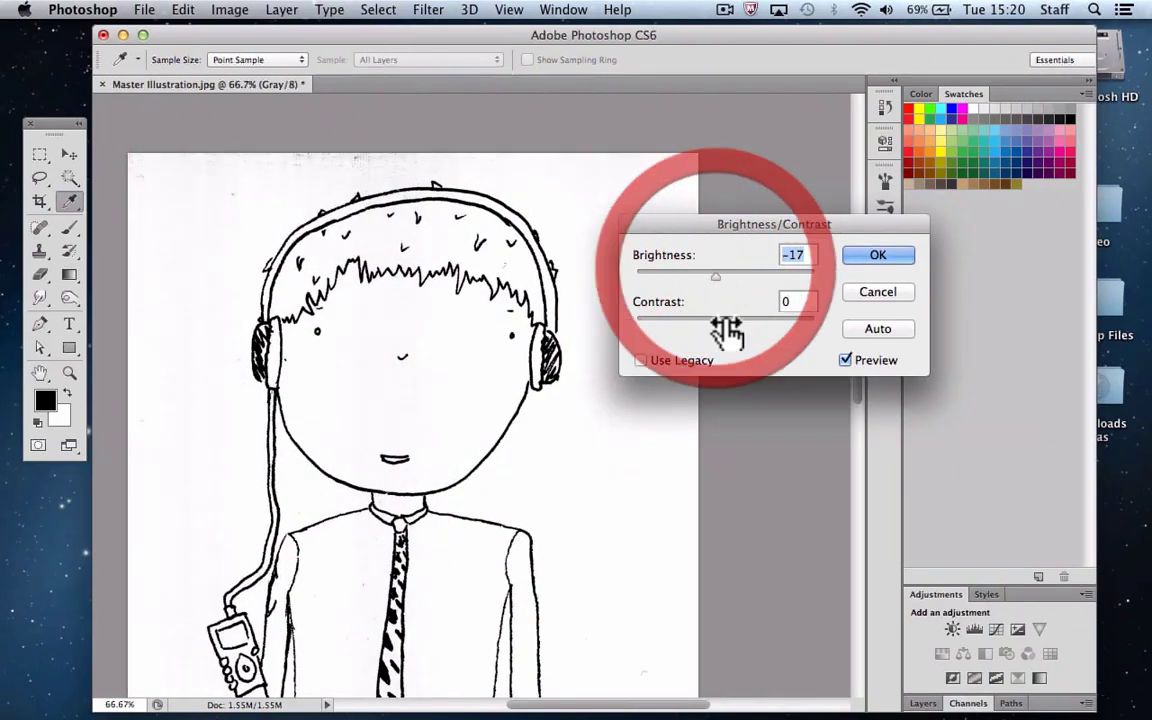
{"action": "left_click_drag", "start_coordinate": [726, 323], "coordinate": [698, 324]}
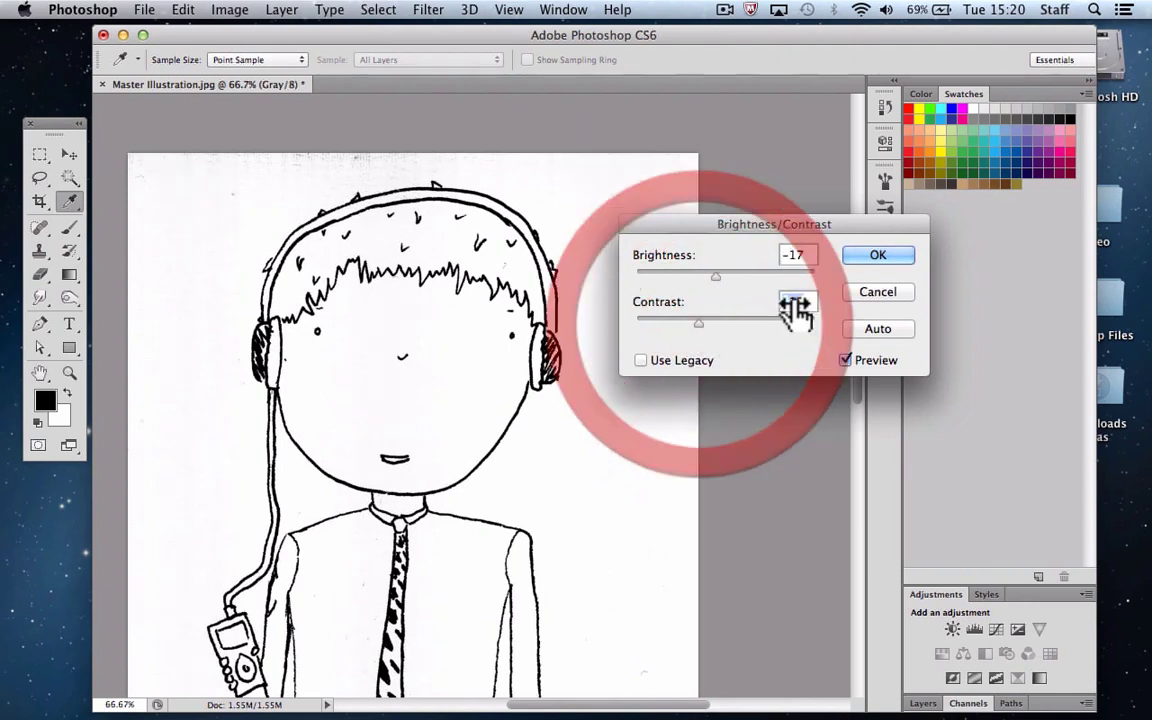
{"action": "left_click", "coordinate": [877, 256]}
{"action": "key", "text": "w"}
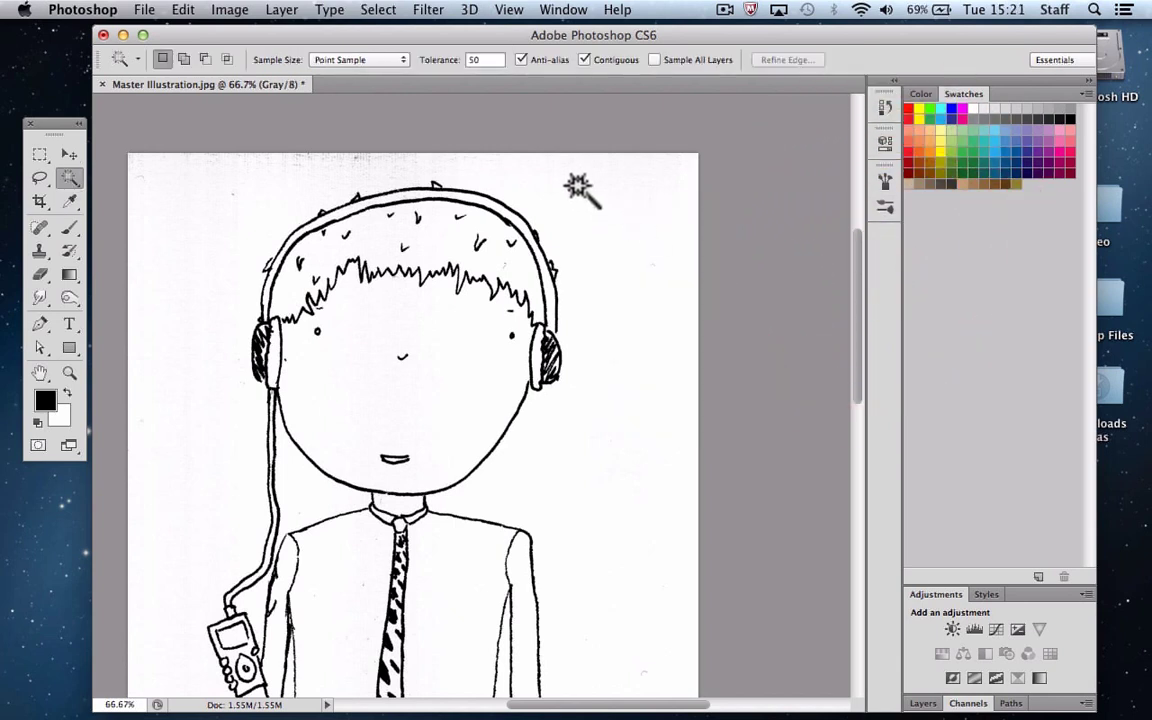
Step: Use Color Range with sampled black and fuzziness around 175 to select the line work
{"action": "left_click", "coordinate": [380, 10]}
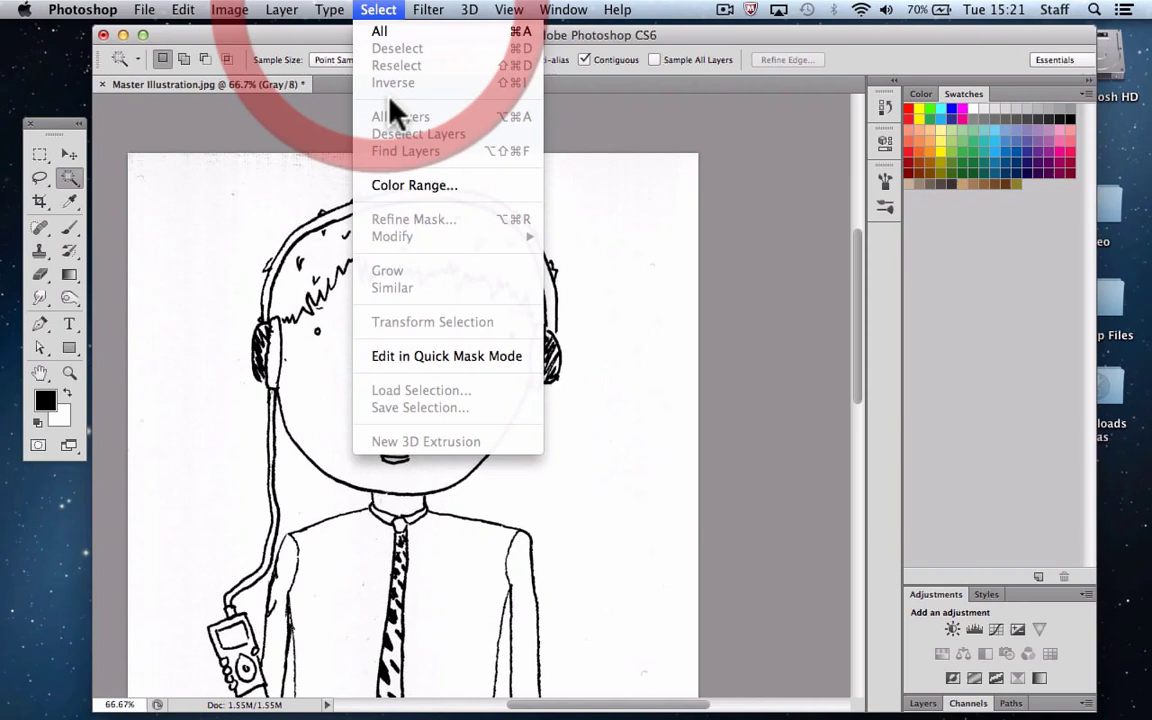
{"action": "left_click", "coordinate": [393, 188]}
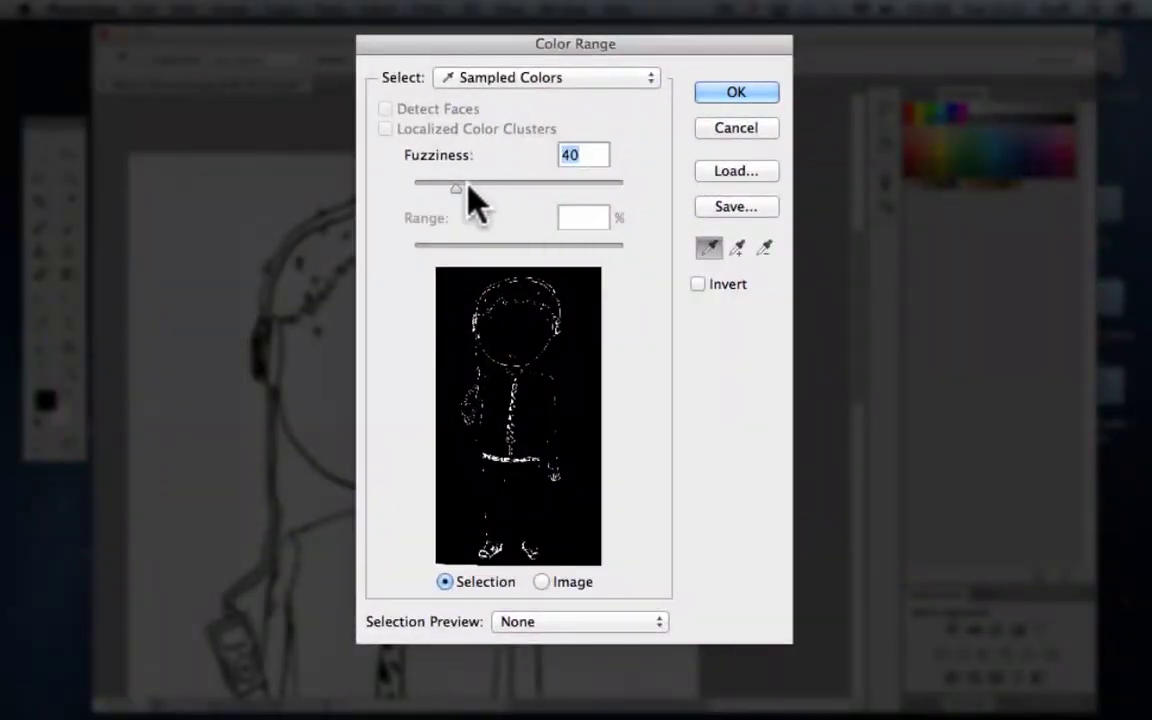
{"action": "left_click_drag", "start_coordinate": [464, 188], "coordinate": [609, 186]}
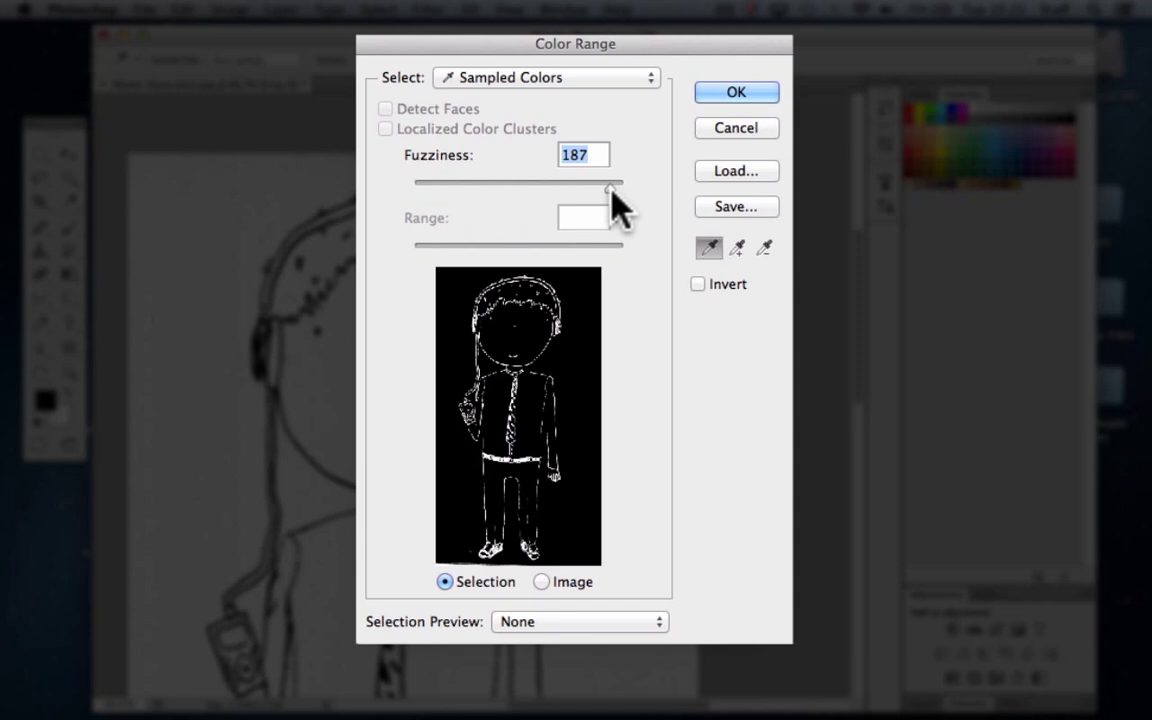
{"action": "mouse_move", "coordinate": [612, 190]}
{"action": "left_mouse_down"}
{"action": "mouse_move", "coordinate": [585, 194]}
{"action": "mouse_move", "coordinate": [617, 190]}
{"action": "left_mouse_up"}
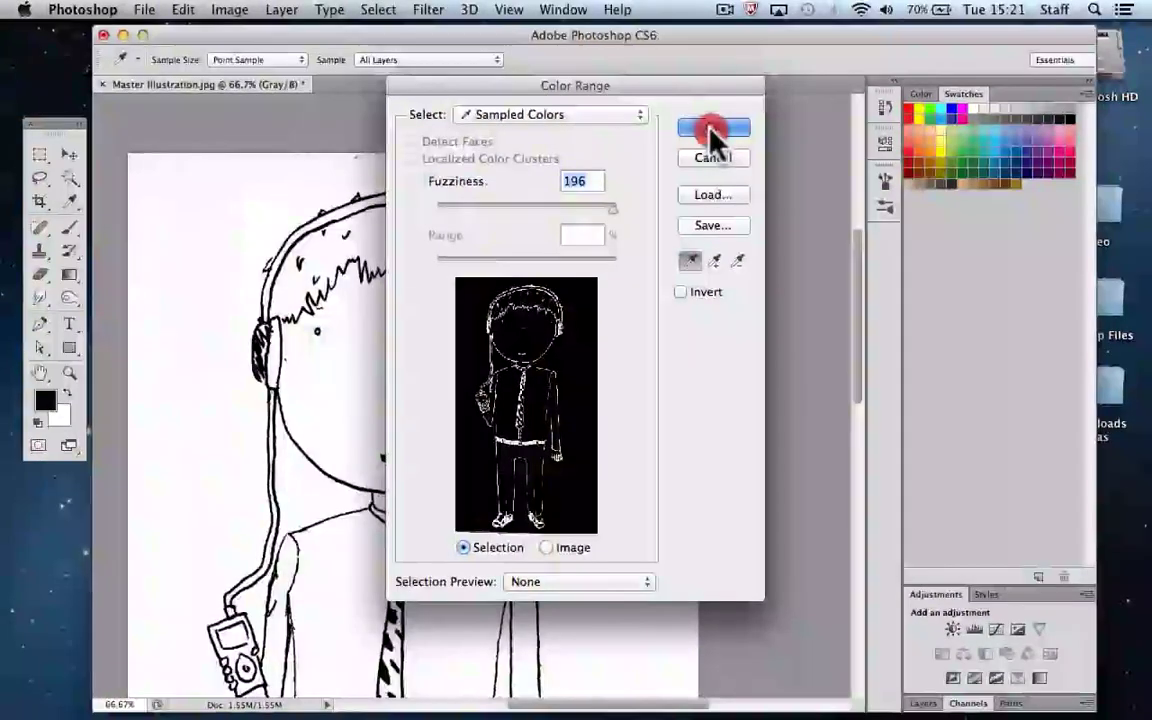
{"action": "left_click", "coordinate": [736, 92]}
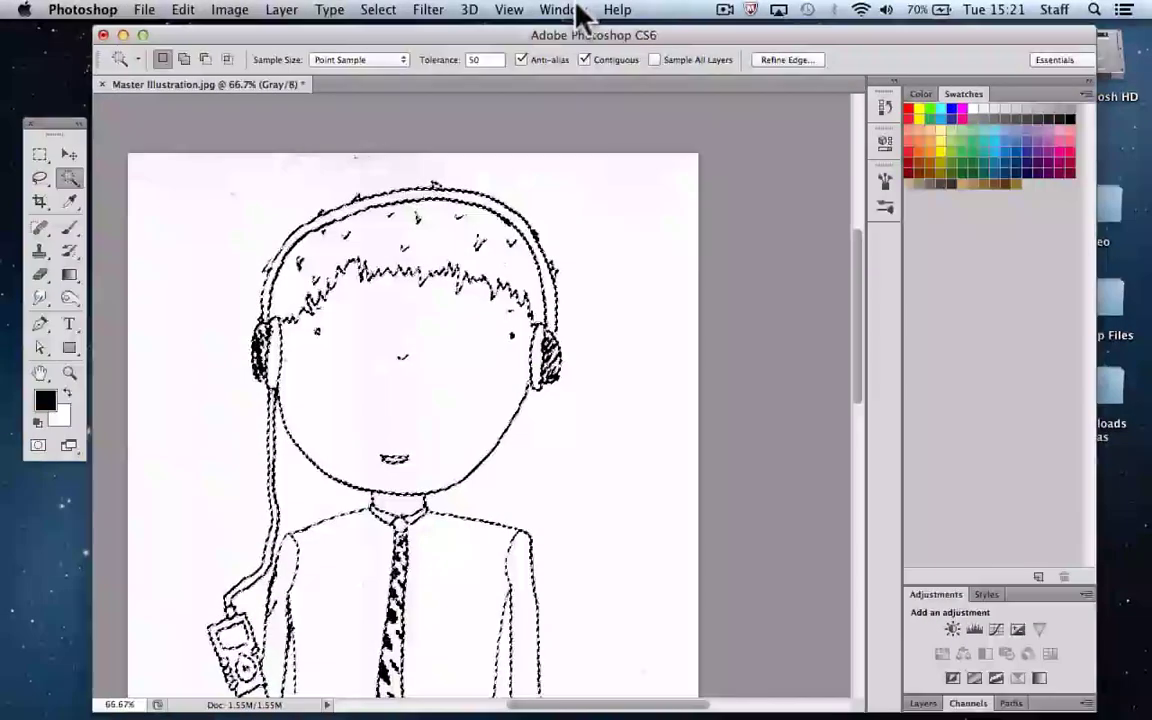
Step: Show the Layers panel, add an empty Layer 1, and hide the Background layer
{"action": "left_click", "coordinate": [578, 10]}
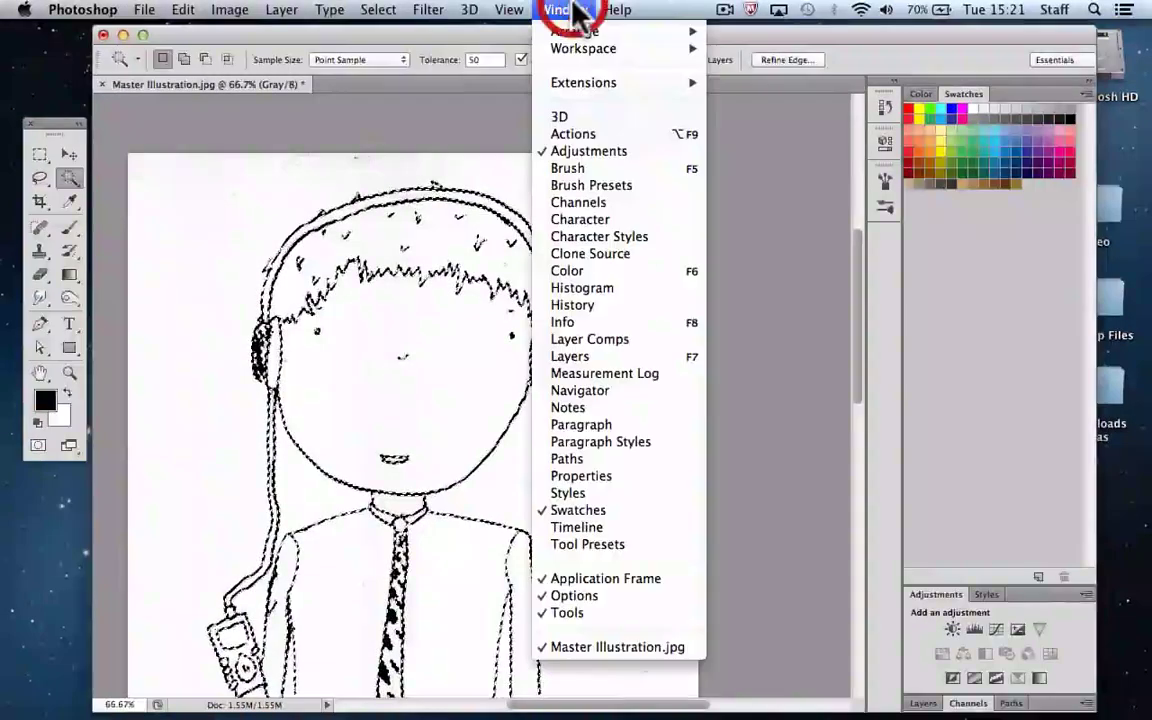
{"action": "left_click", "coordinate": [590, 357]}
{"action": "left_click", "coordinate": [1085, 346]}
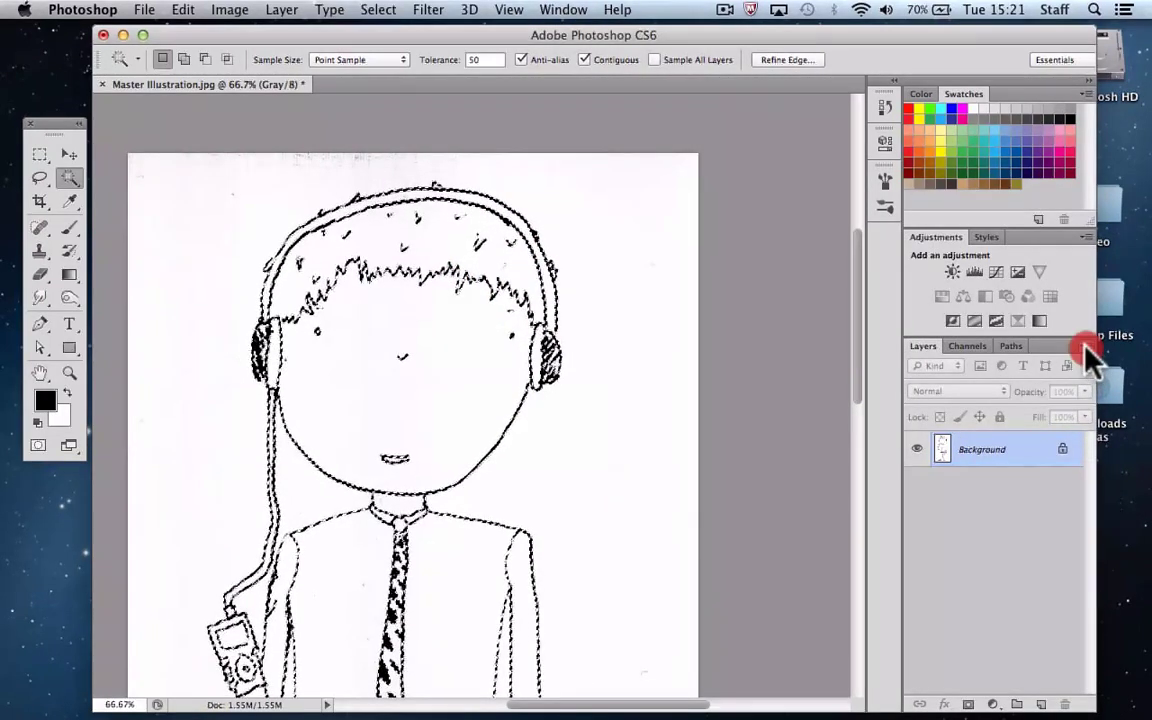
{"action": "left_click", "coordinate": [930, 202]}
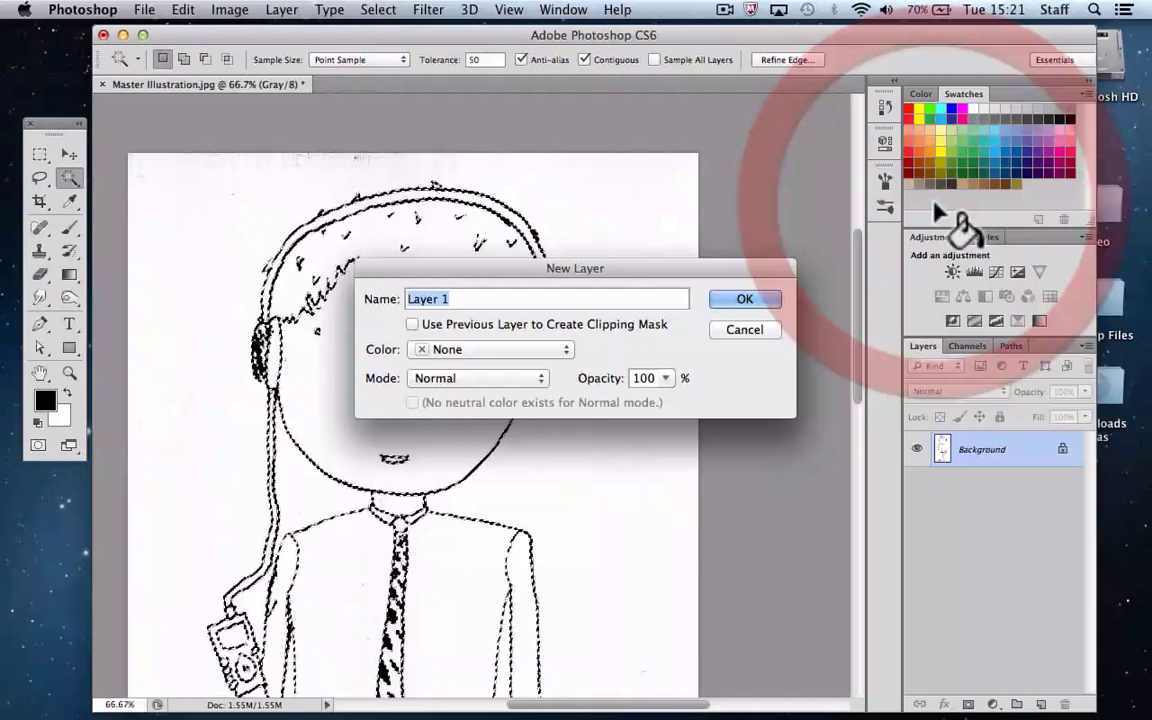
{"action": "left_click", "coordinate": [748, 300]}
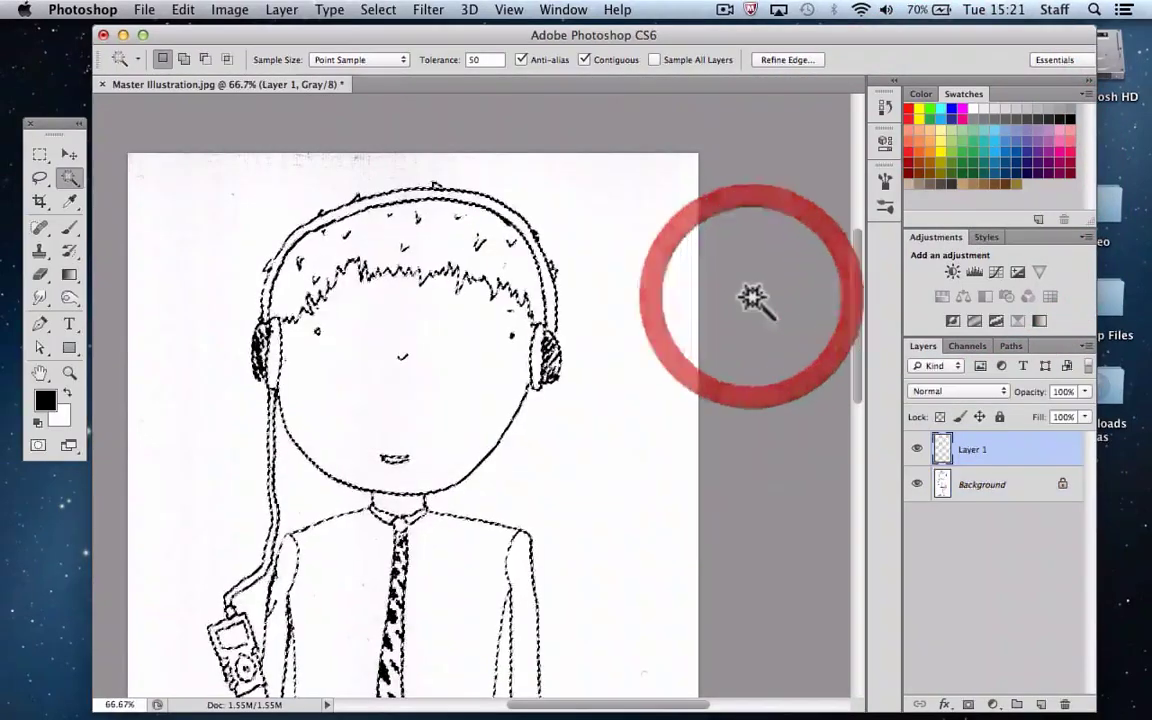
{"action": "left_click", "coordinate": [917, 484]}
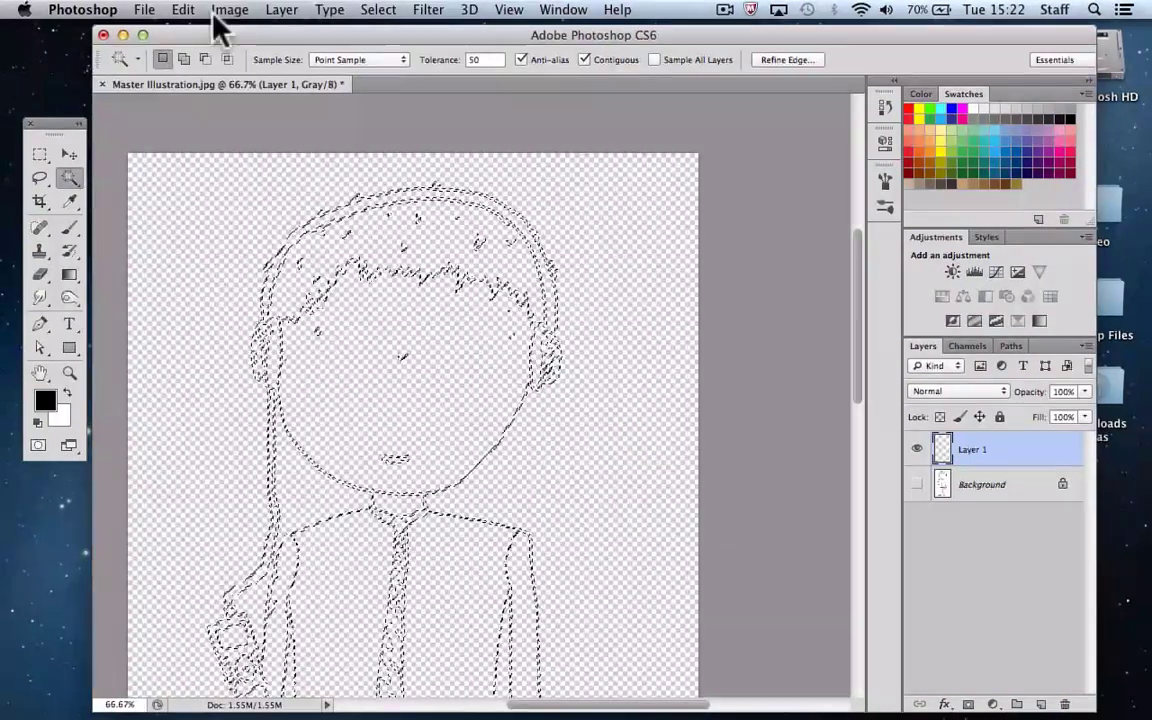
Step: Fill the selected lines with Black on Layer 1
{"action": "left_click", "coordinate": [183, 10]}
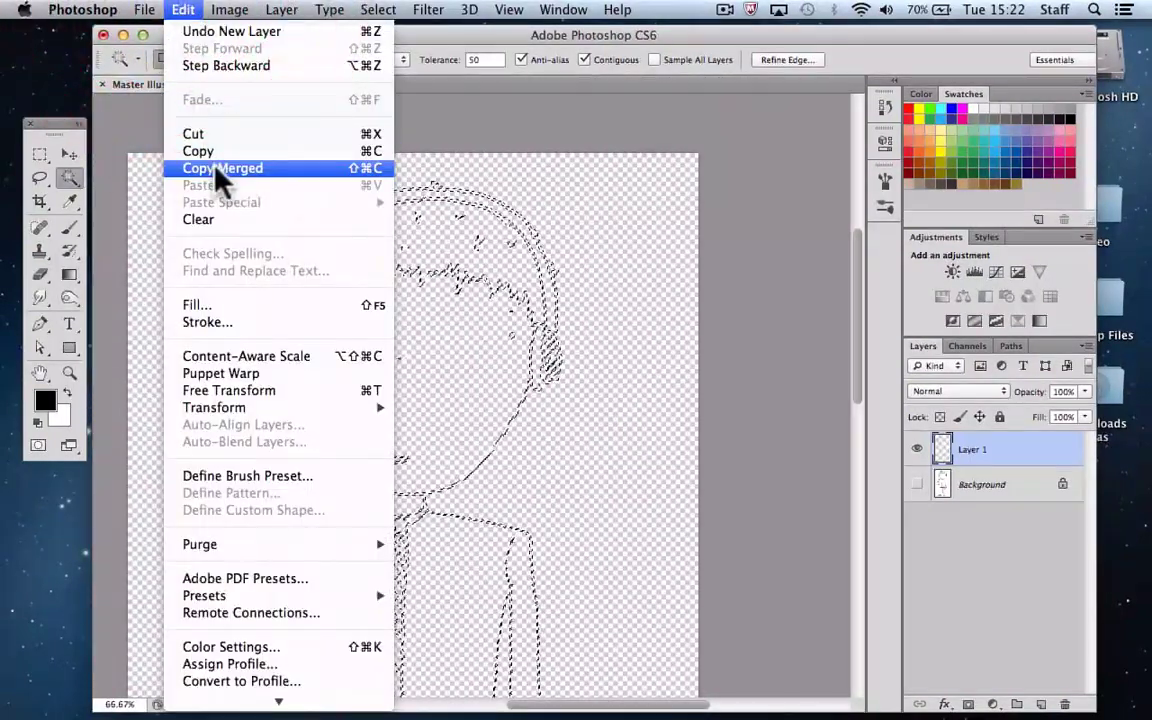
{"action": "left_click", "coordinate": [197, 304]}
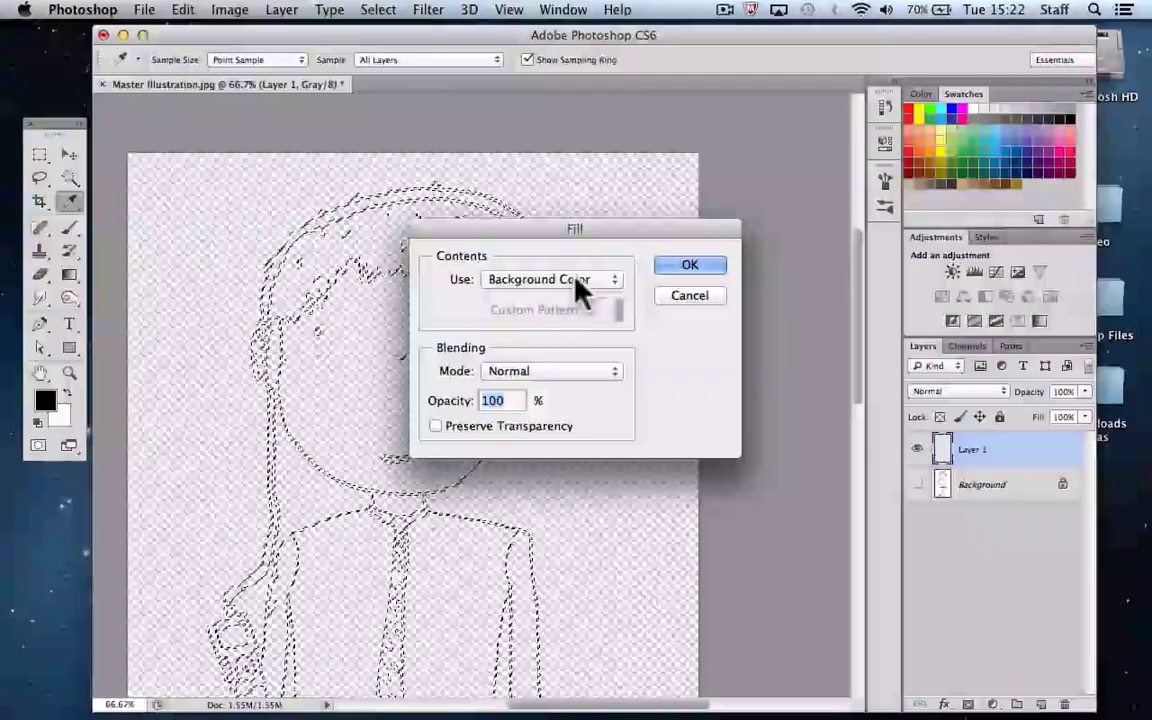
{"action": "left_click_drag", "start_coordinate": [576, 281], "coordinate": [553, 382]}
{"action": "left_click_drag", "start_coordinate": [614, 229], "coordinate": [780, 127]}
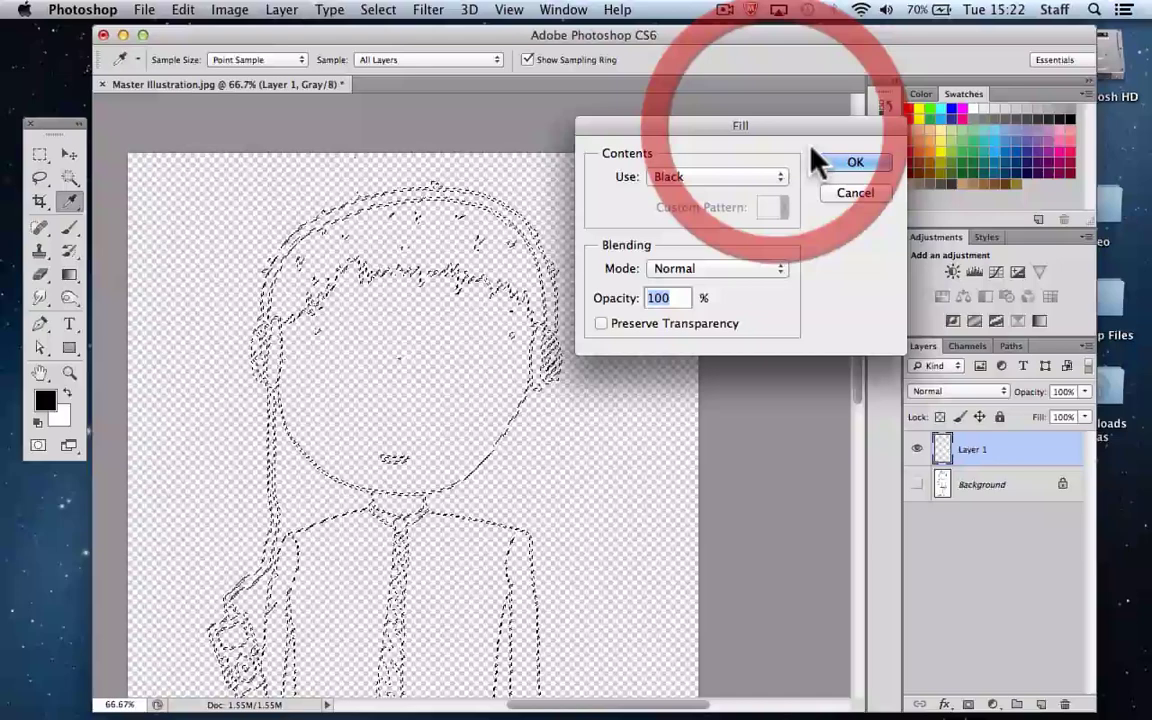
{"action": "left_click", "coordinate": [855, 163]}
{"action": "key", "text": "w"}
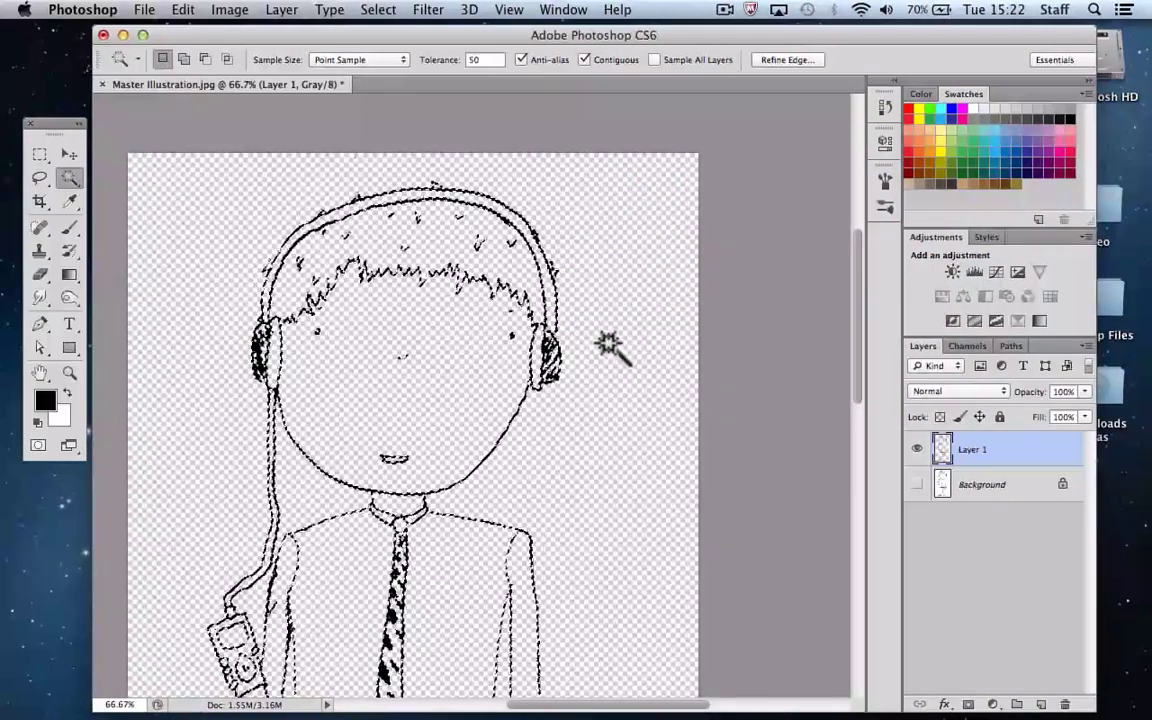
{"action": "left_click", "coordinate": [40, 154]}
Step: Deselect the lines and drag the Background layer to the trash
{"action": "left_click", "coordinate": [197, 199]}
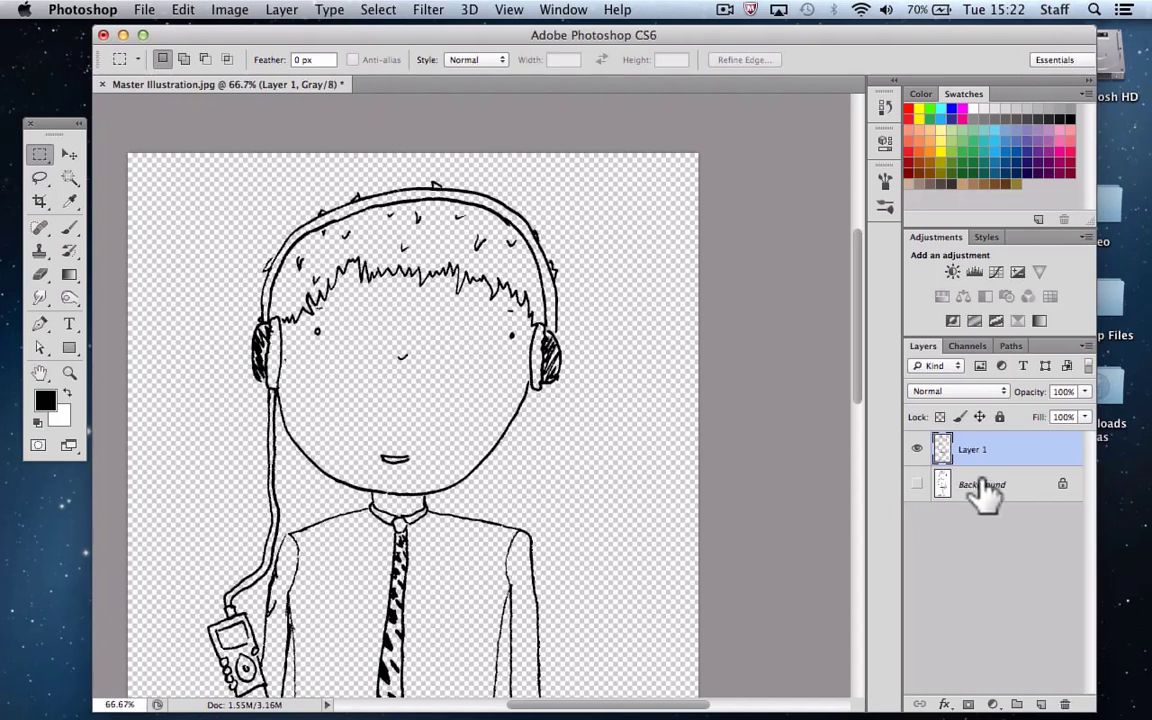
{"action": "left_click_drag", "start_coordinate": [985, 488], "coordinate": [1064, 703]}
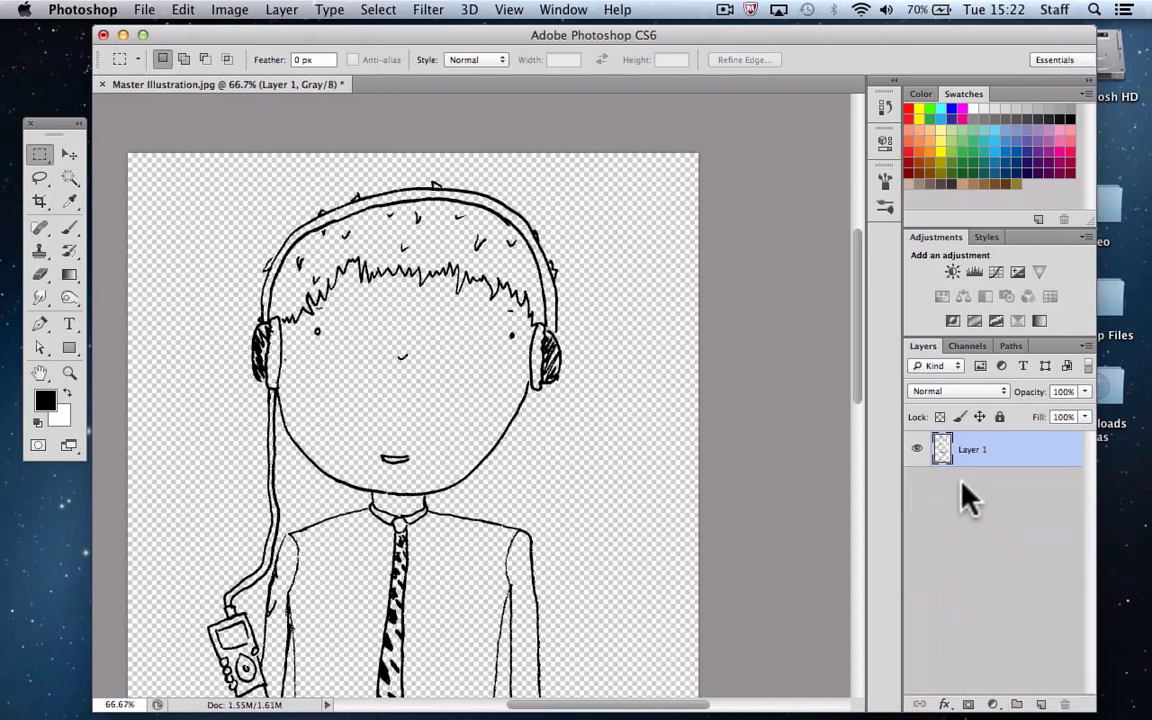
Step: Save as Master Illustration.psd in Photoshop format on the Desktop, accepting the compatibility option
{"action": "left_click", "coordinate": [144, 9]}
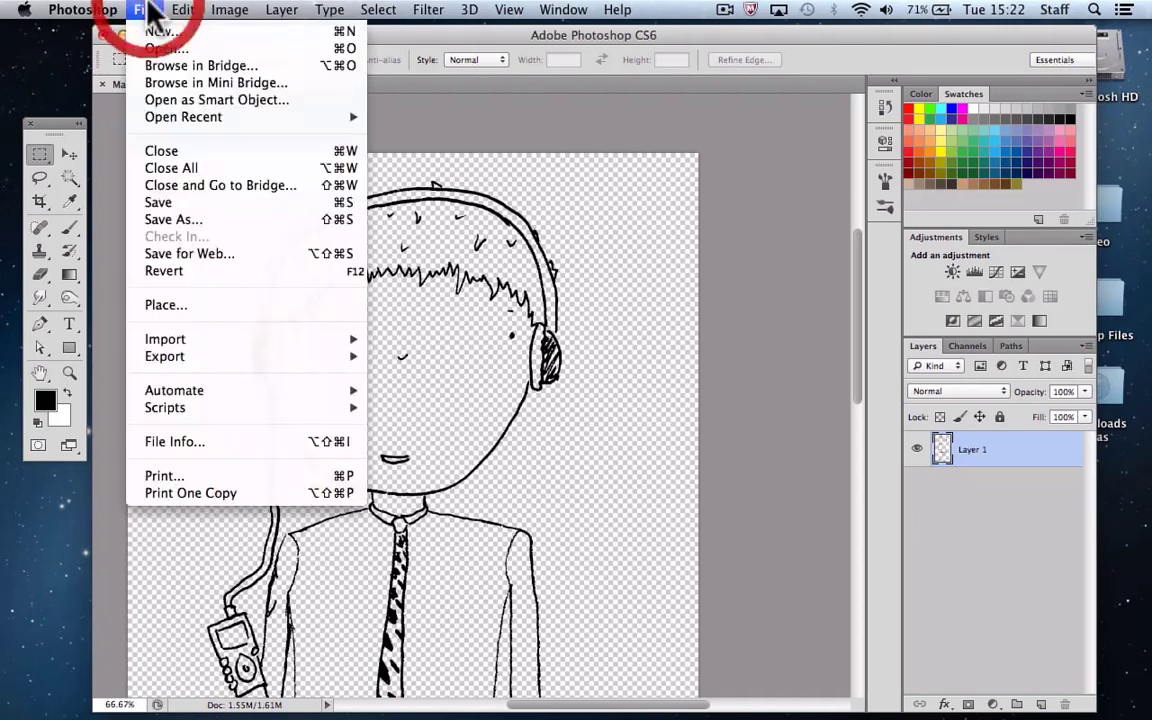
{"action": "left_click", "coordinate": [160, 220]}
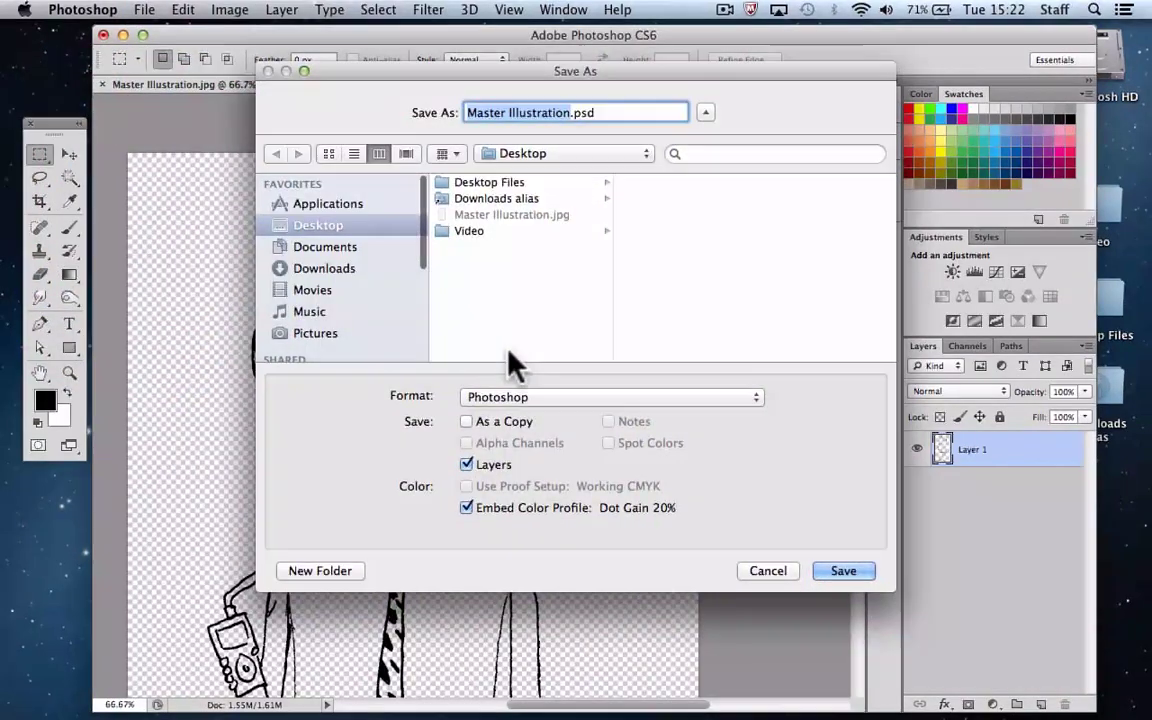
{"action": "left_click", "coordinate": [560, 400]}
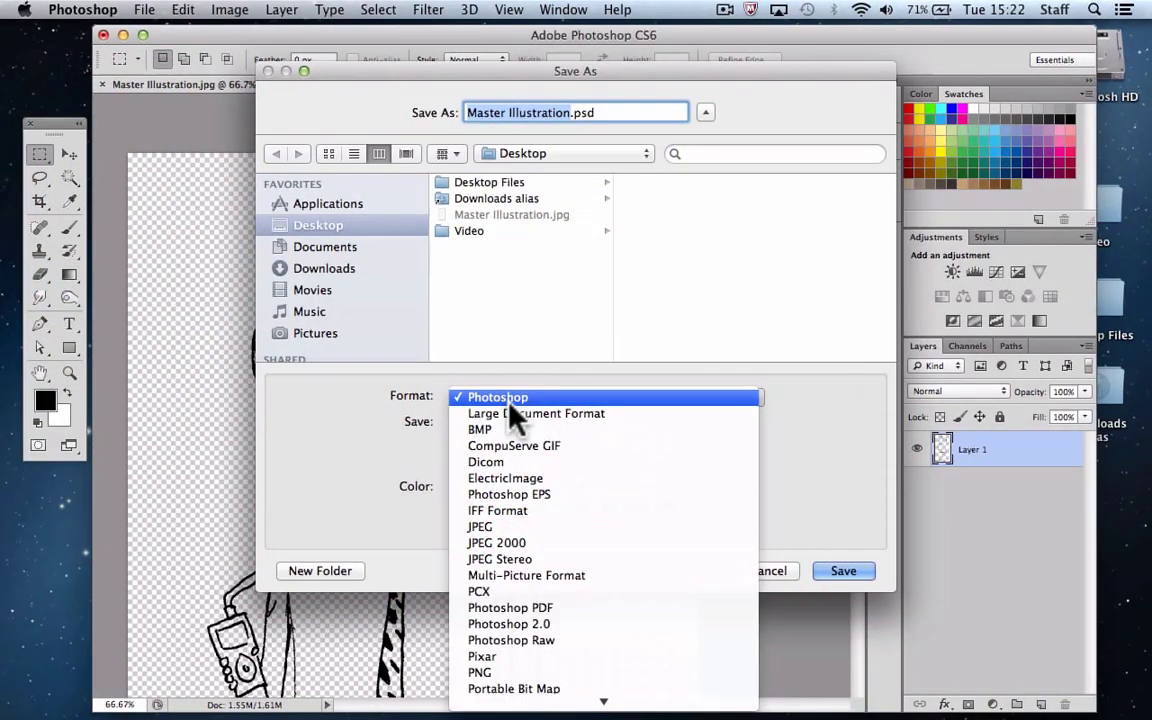
{"action": "left_click", "coordinate": [521, 108]}
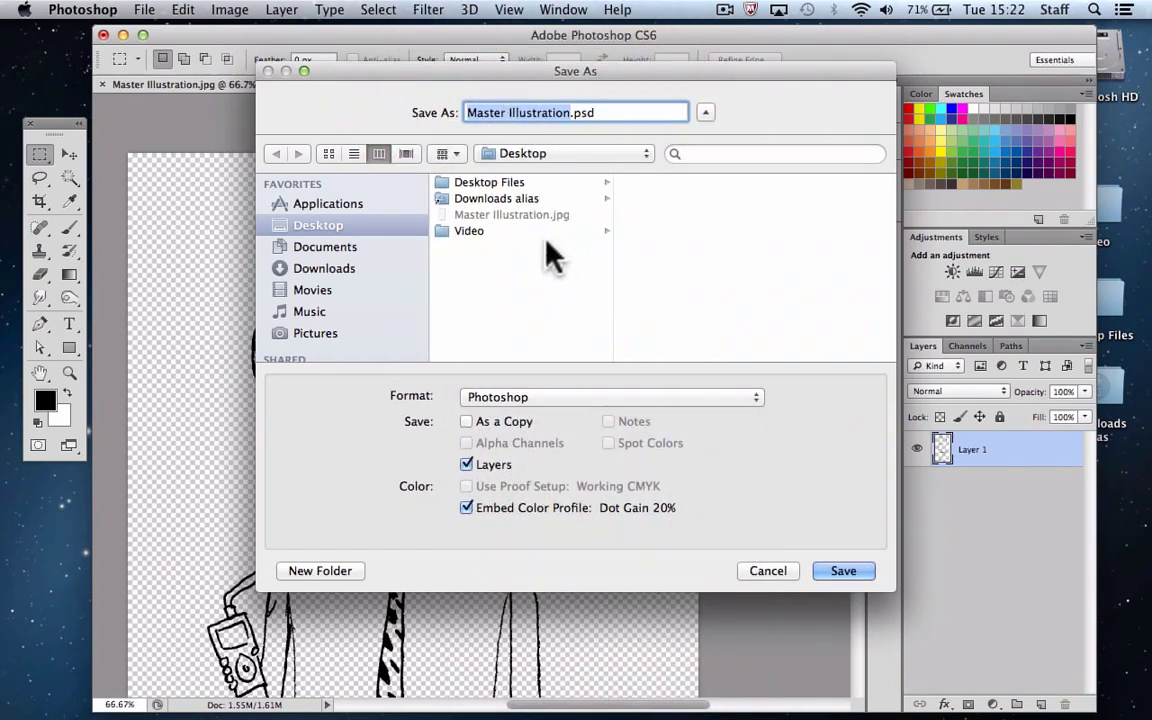
{"action": "left_click", "coordinate": [300, 226]}
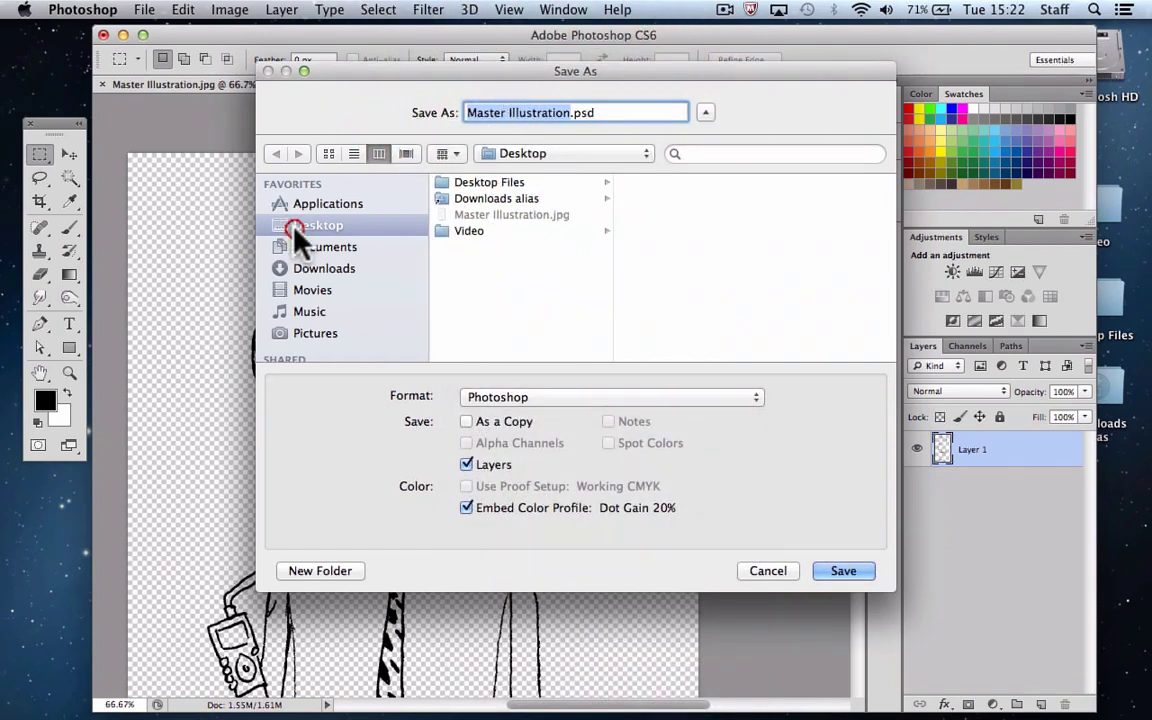
{"action": "left_click", "coordinate": [843, 571]}
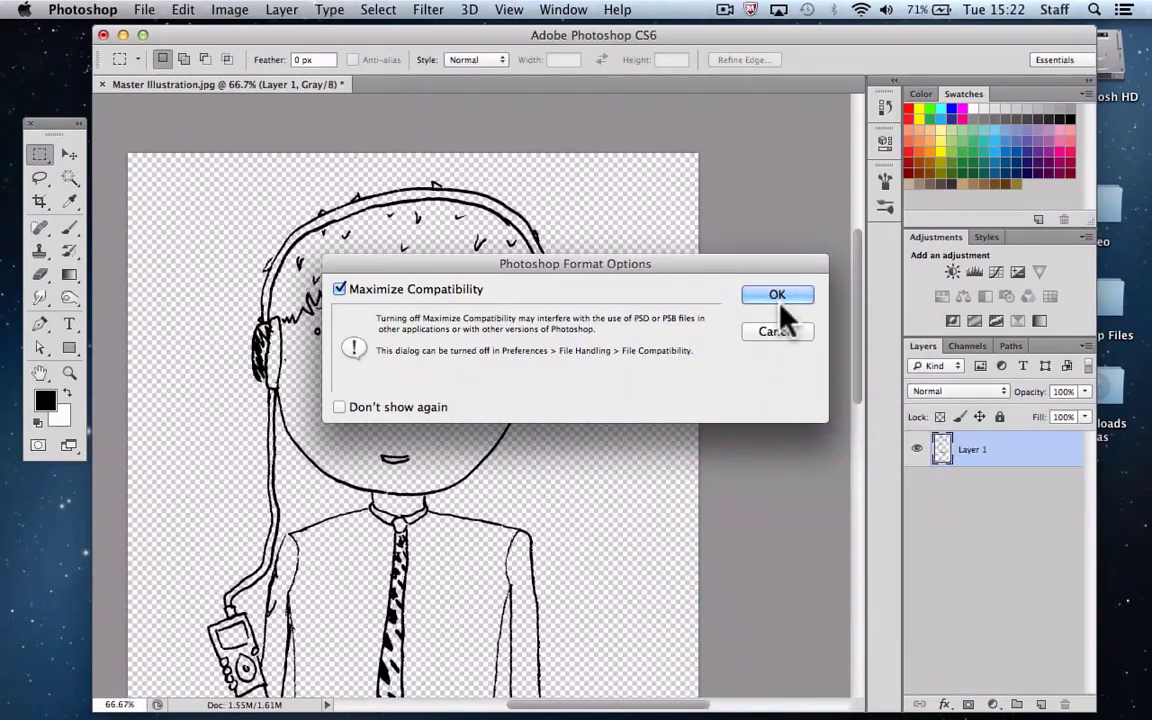
{"action": "left_click", "coordinate": [777, 298]}
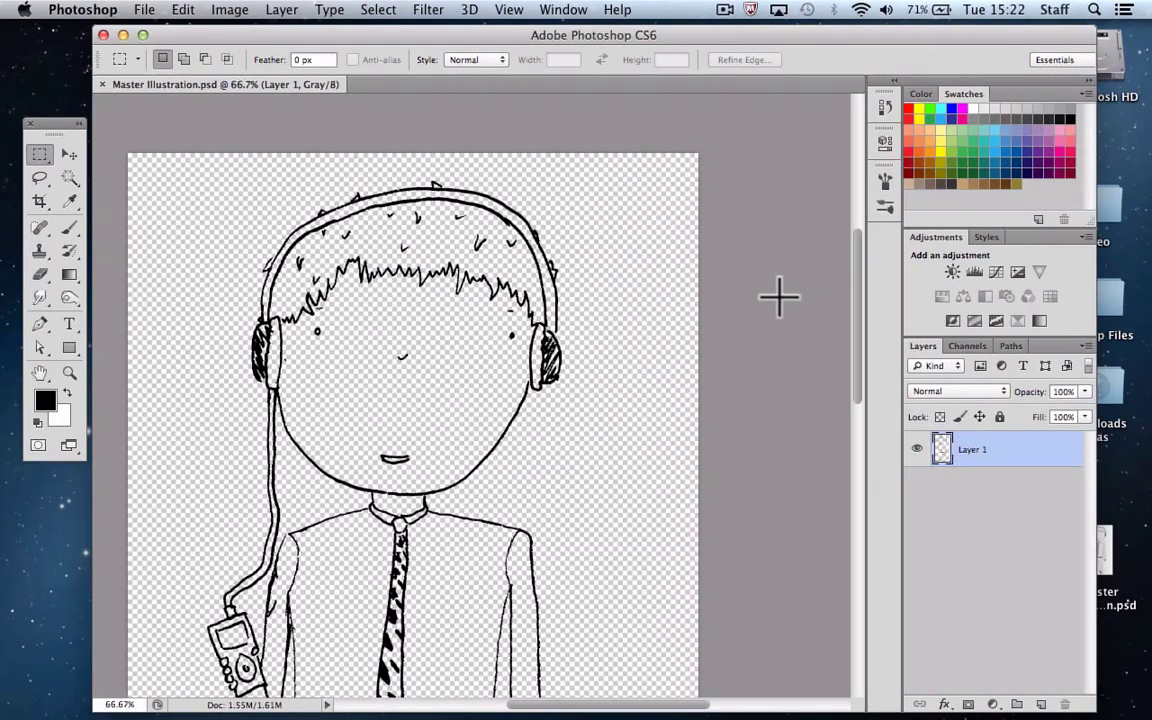